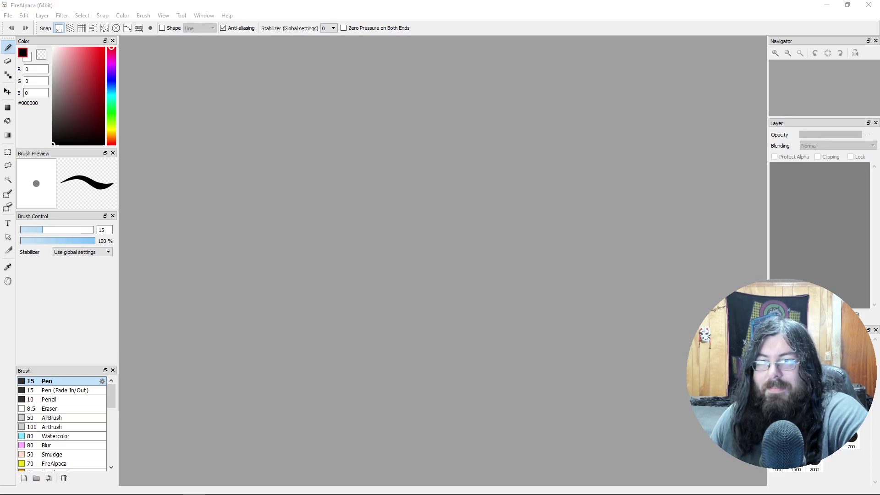
# - Open the curtain photo IMG_20240606_144523892.jpg as a new FireAlpaca document by dropping it onto the workspace
pyautogui.moveTo(0, 275); pyautogui.dragTo(373, 279)
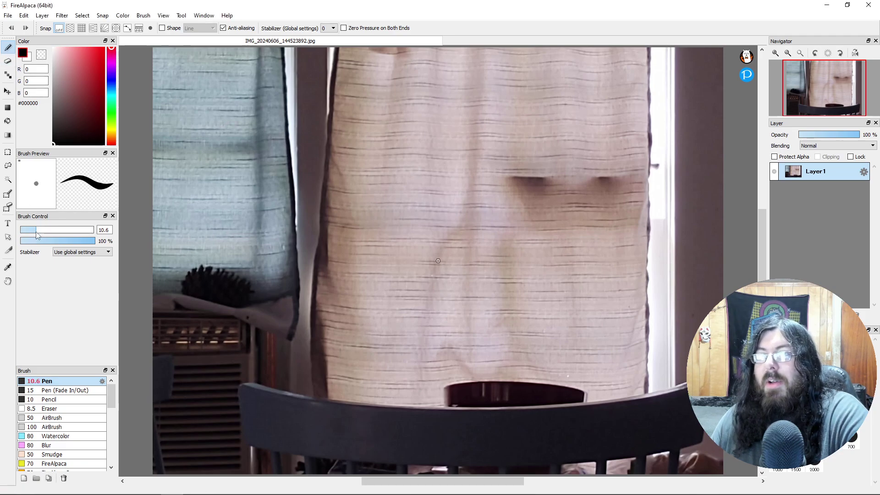
# - Thin the Pen to 6.6 and draw the boat-shaped eye outline with upper and lower lids
pyautogui.moveTo(40, 230); pyautogui.dragTo(31, 235)
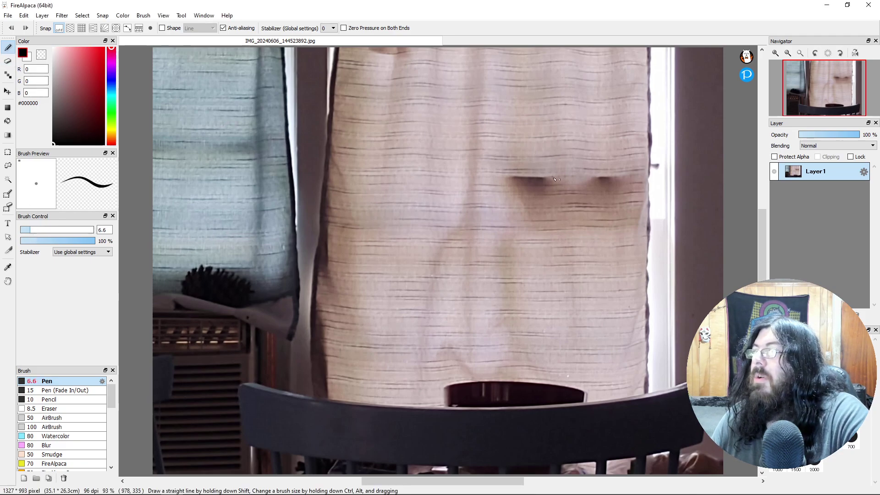
pyautogui.moveTo(516, 178); pyautogui.dragTo(628, 176)
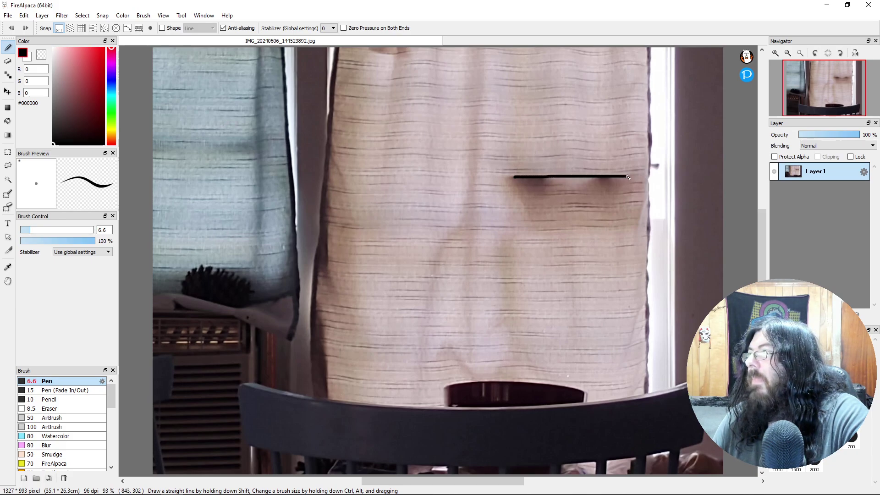
pyautogui.moveTo(515, 178)
pyautogui.mouseDown()
pyautogui.moveTo(534, 195)
pyautogui.moveTo(568, 198)
pyautogui.mouseUp()
pyautogui.moveTo(628, 177)
pyautogui.mouseDown()
pyautogui.moveTo(606, 196)
pyautogui.moveTo(564, 199)
pyautogui.mouseUp()
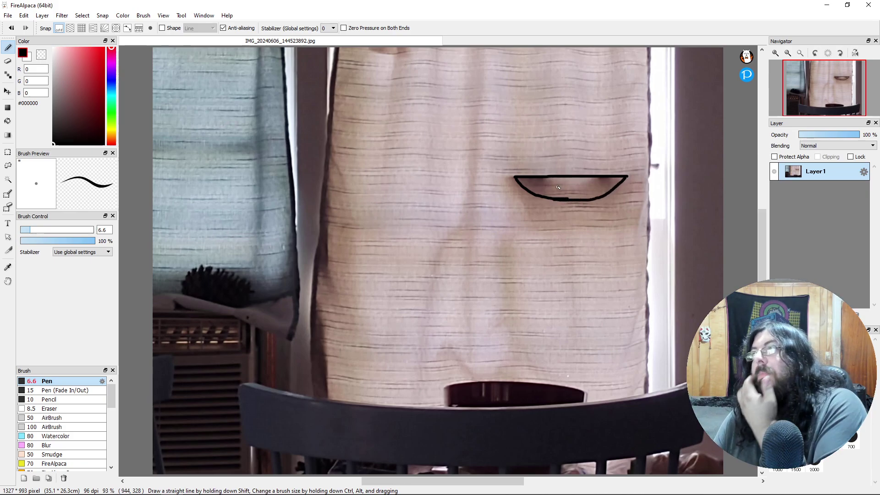
# - Draw the iris inside the eye: a top arc plus left and right edges
pyautogui.moveTo(547, 177)
pyautogui.mouseDown()
pyautogui.moveTo(570, 188)
pyautogui.moveTo(602, 175)
pyautogui.mouseUp()
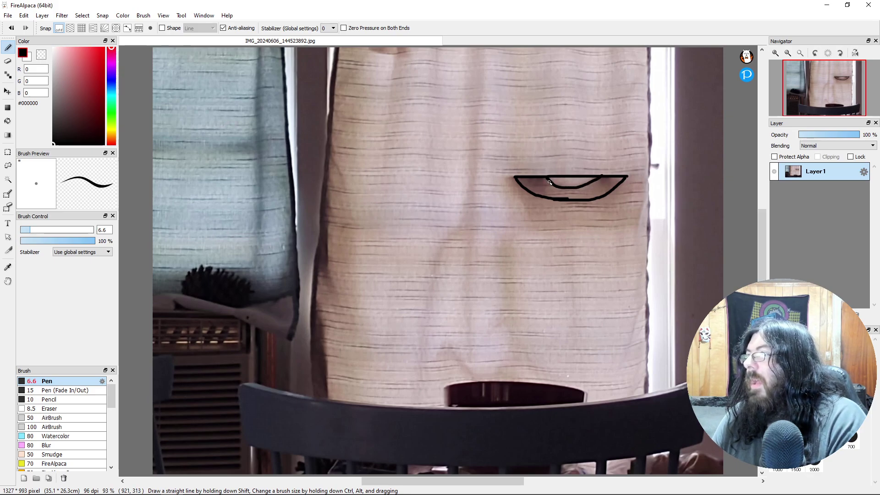
pyautogui.moveTo(550, 183); pyautogui.dragTo(545, 199)
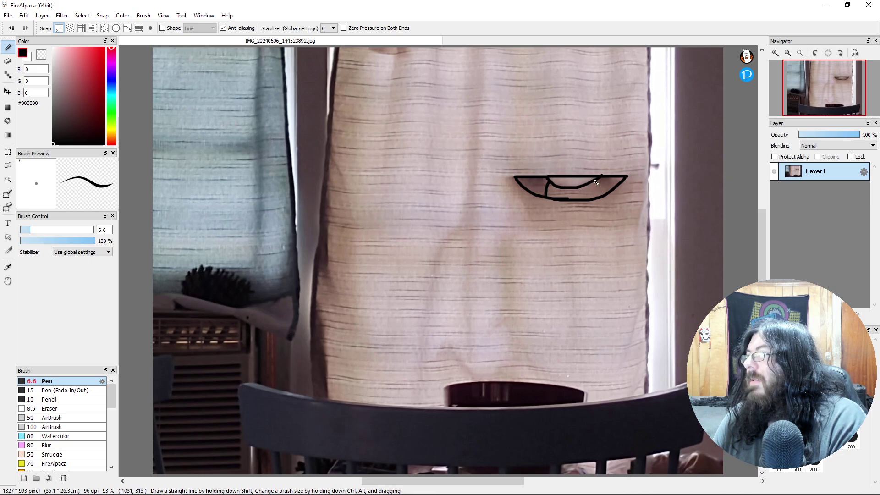
pyautogui.moveTo(596, 180); pyautogui.dragTo(600, 195)
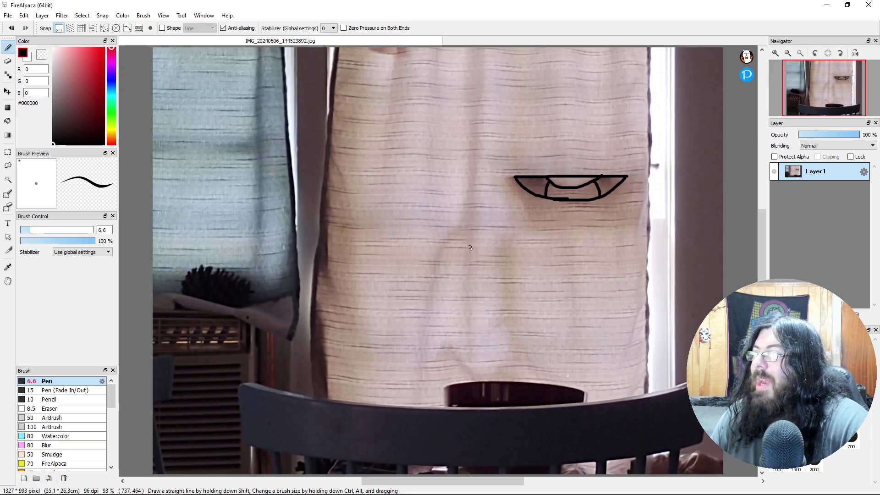
# - Draw the two vertical nose-bridge lines and the curled nostril-and-tip curve, discarding one misplaced stroke
pyautogui.moveTo(469, 247); pyautogui.dragTo(465, 300)
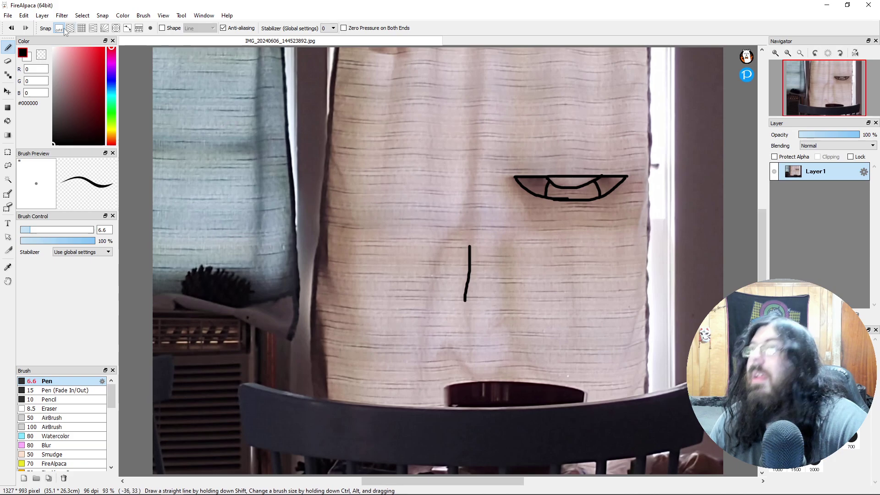
pyautogui.click(12, 28)
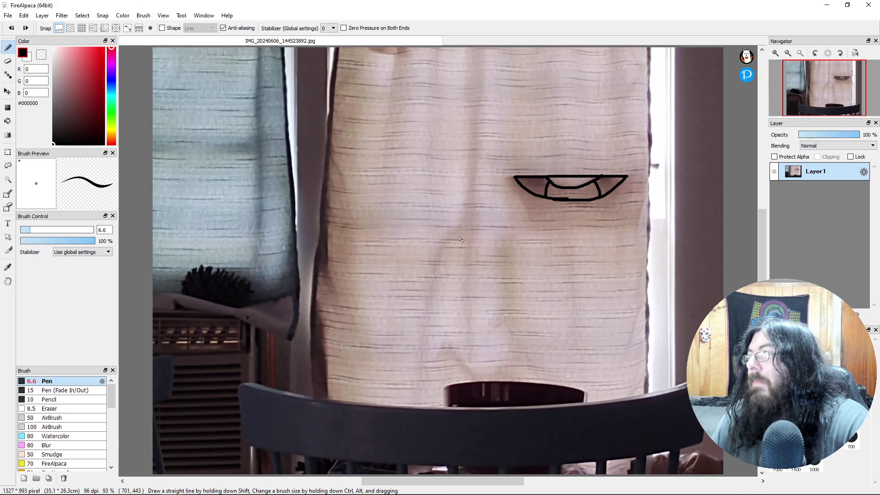
pyautogui.moveTo(473, 233)
pyautogui.mouseDown()
pyautogui.moveTo(463, 251)
pyautogui.moveTo(458, 327)
pyautogui.mouseUp()
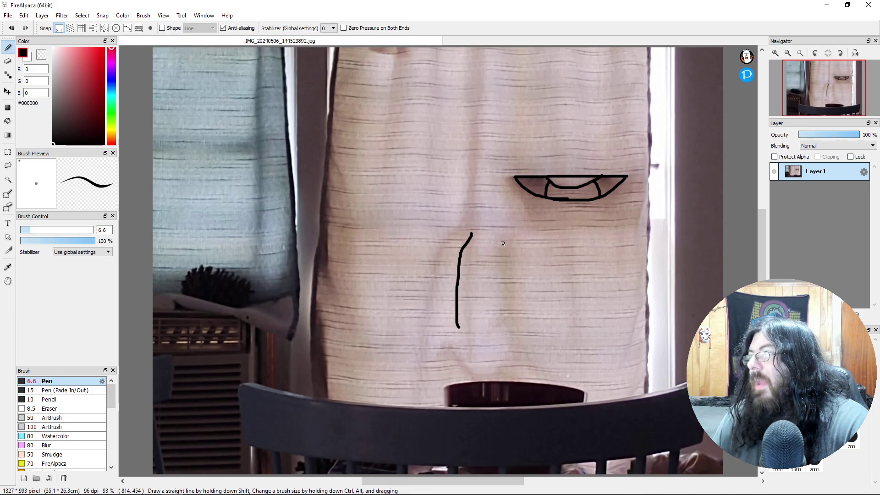
pyautogui.moveTo(503, 242); pyautogui.dragTo(500, 316)
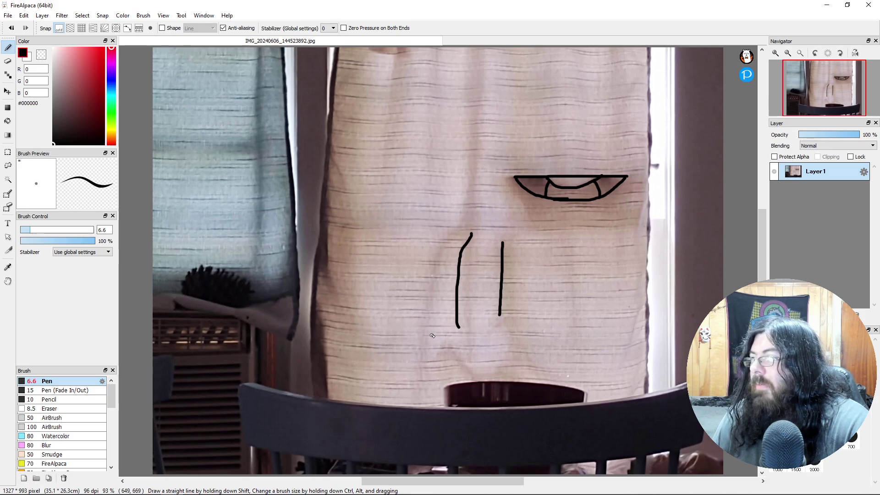
pyautogui.moveTo(433, 331)
pyautogui.mouseDown()
pyautogui.moveTo(425, 353)
pyautogui.moveTo(459, 351)
pyautogui.moveTo(477, 372)
pyautogui.moveTo(494, 373)
pyautogui.moveTo(517, 353)
pyautogui.mouseUp()
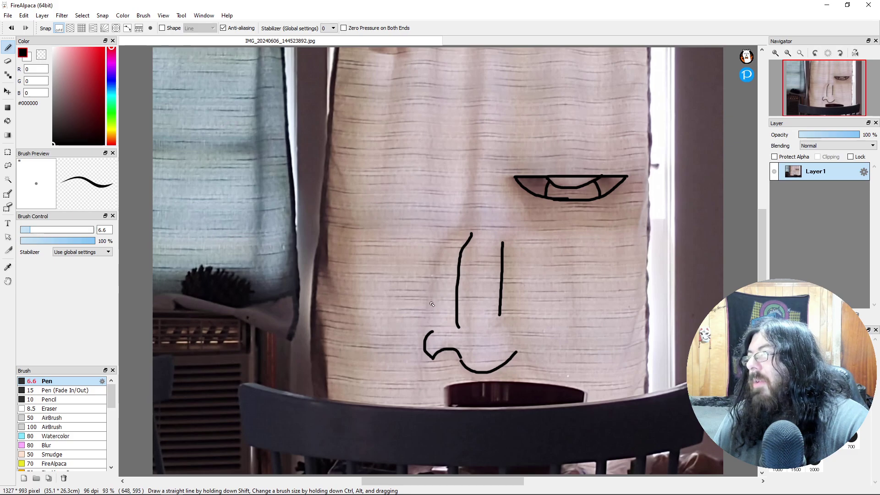
# - Add a cheek line sweeping down-left from the nose, redrawing it once
pyautogui.moveTo(434, 297)
pyautogui.mouseDown()
pyautogui.moveTo(378, 349)
pyautogui.moveTo(358, 397)
pyautogui.mouseUp()
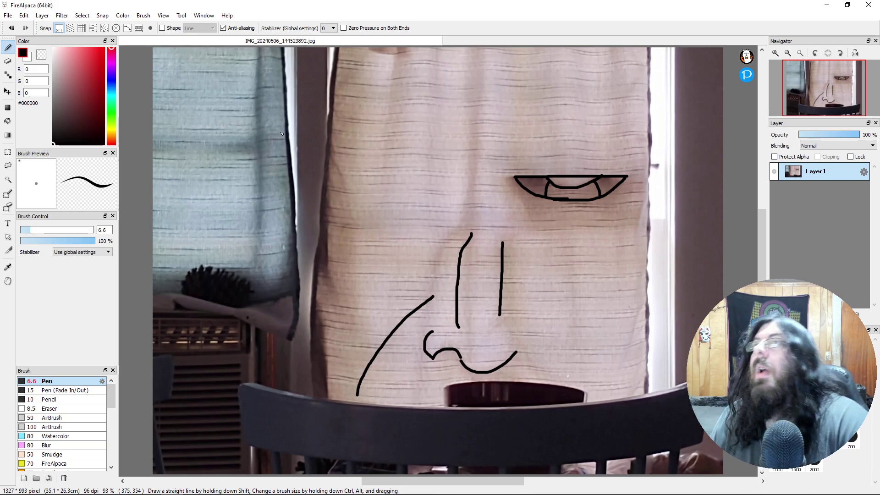
pyautogui.click(12, 28)
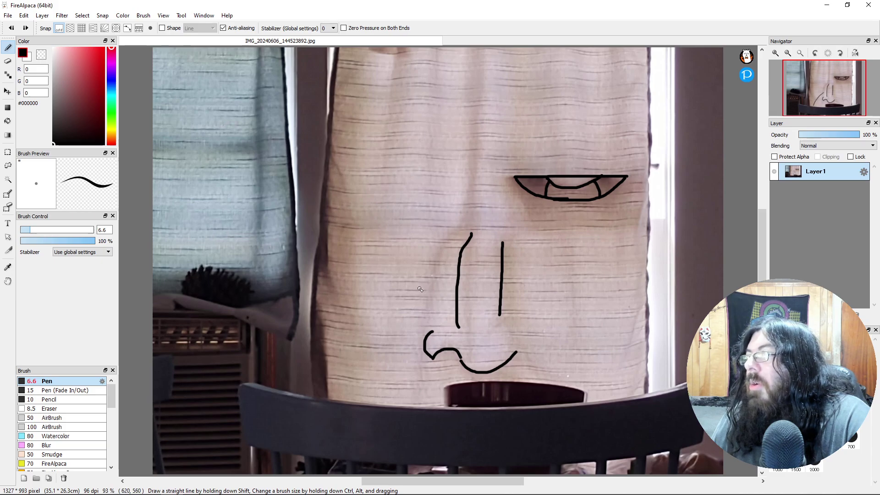
pyautogui.moveTo(434, 312)
pyautogui.mouseDown()
pyautogui.moveTo(390, 350)
pyautogui.moveTo(367, 398)
pyautogui.mouseUp()
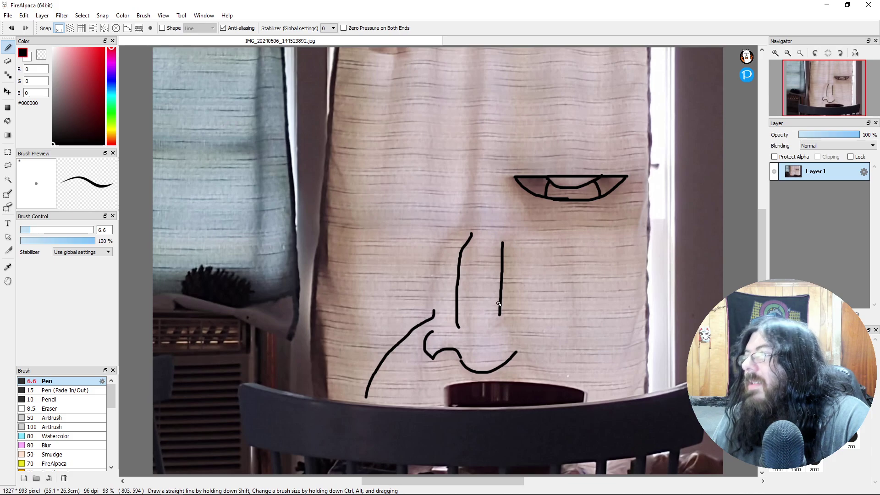
# - Redo the cheek line left of the nose and add jaw lines at both face edges
pyautogui.click(11, 28)
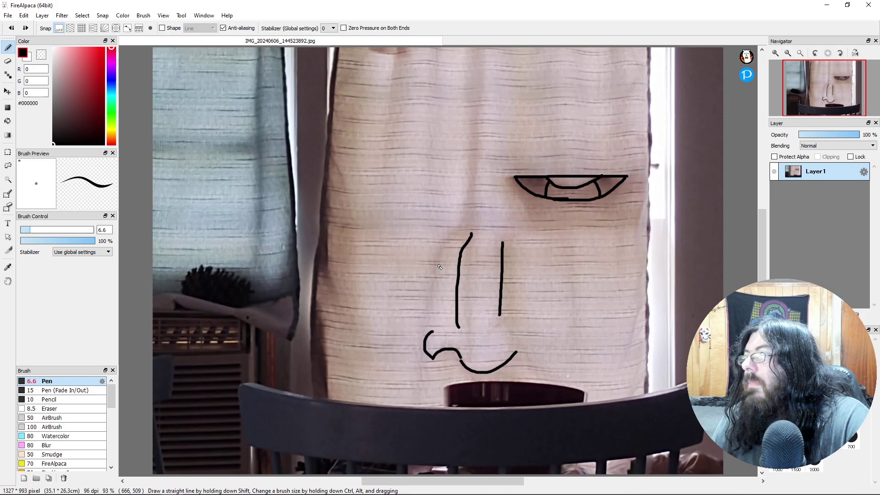
pyautogui.moveTo(440, 264)
pyautogui.mouseDown()
pyautogui.moveTo(417, 278)
pyautogui.moveTo(382, 377)
pyautogui.mouseUp()
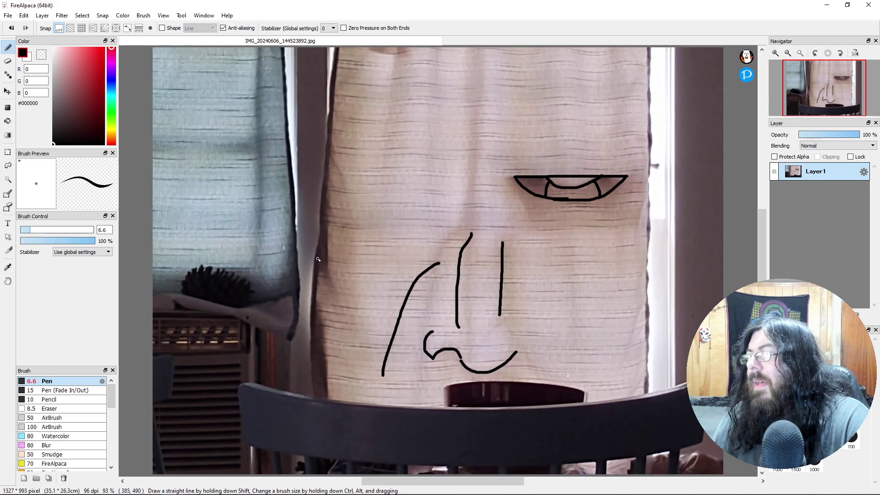
pyautogui.moveTo(316, 260); pyautogui.dragTo(353, 322)
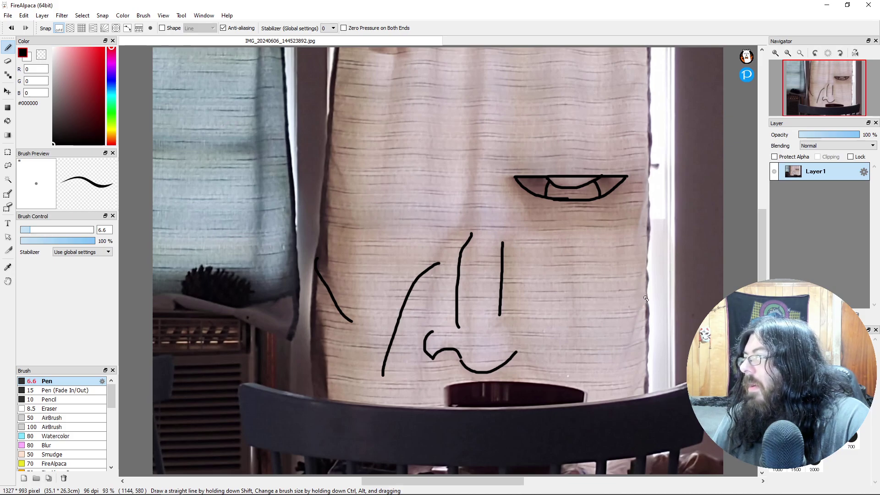
pyautogui.moveTo(646, 299); pyautogui.dragTo(617, 352)
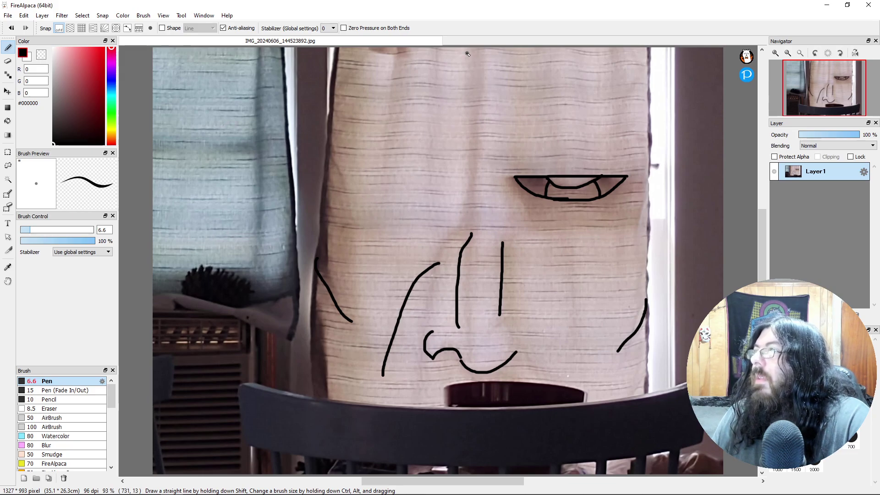
# - Draw two long hair strands from the top down to the nose, redrawing both once
pyautogui.moveTo(468, 54)
pyautogui.mouseDown()
pyautogui.moveTo(469, 160)
pyautogui.moveTo(441, 259)
pyautogui.moveTo(485, 208)
pyautogui.mouseUp()
pyautogui.moveTo(485, 50); pyautogui.dragTo(482, 211)
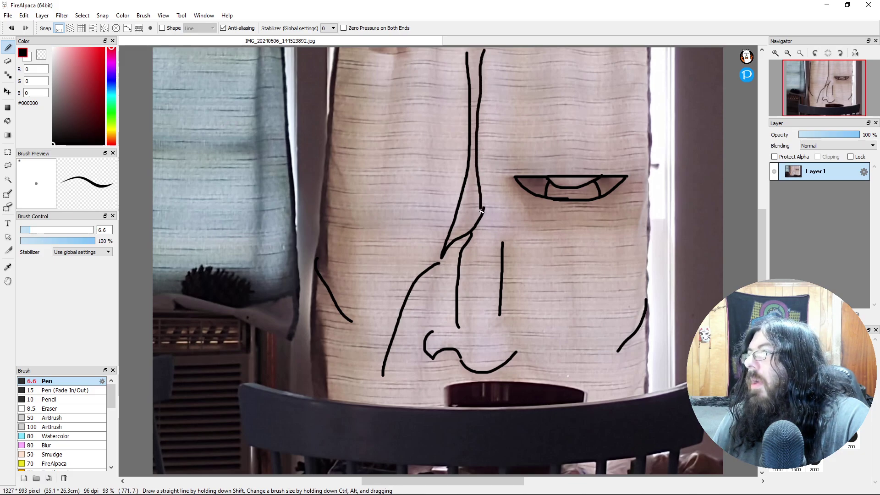
pyautogui.click(14, 29)
pyautogui.click(15, 30)
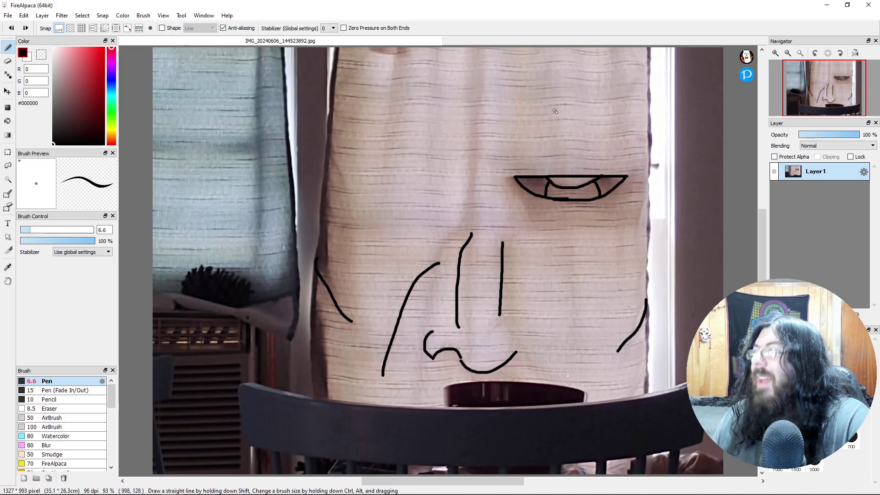
pyautogui.moveTo(465, 48)
pyautogui.mouseDown()
pyautogui.moveTo(471, 167)
pyautogui.moveTo(452, 248)
pyautogui.moveTo(480, 212)
pyautogui.mouseUp()
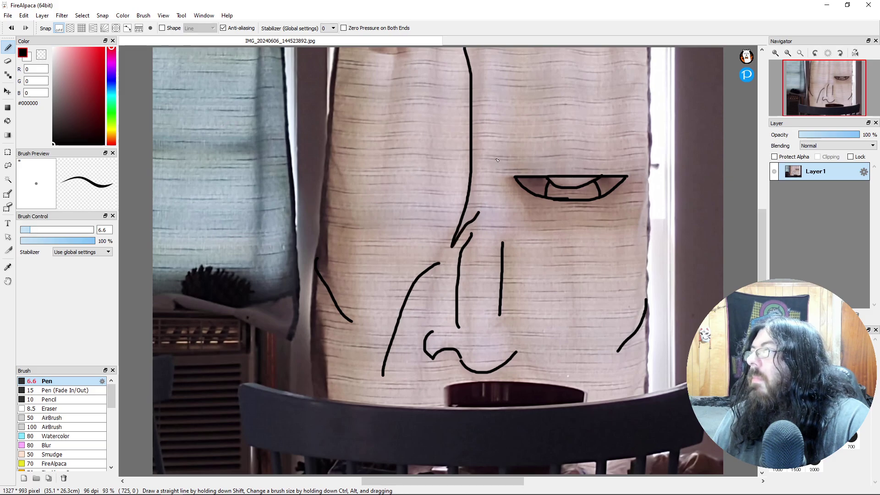
pyautogui.moveTo(485, 51); pyautogui.dragTo(478, 218)
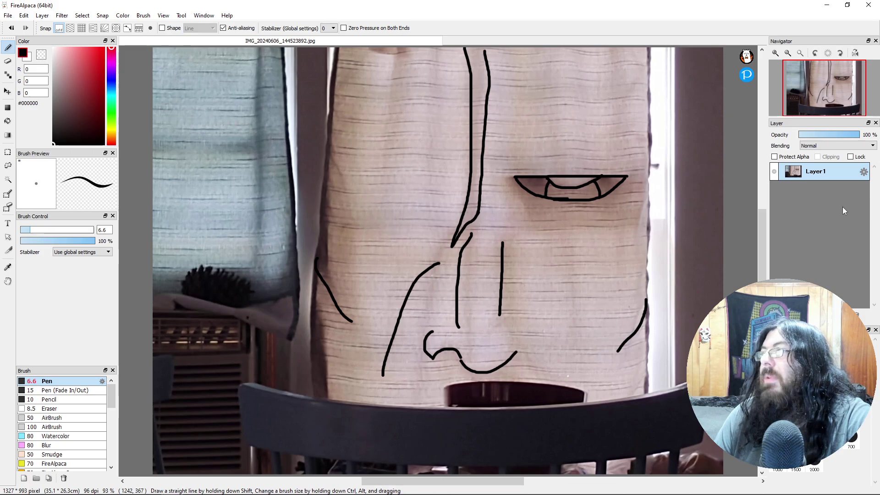
# - Check the drawing layer, set the Pen to 20 and fill the eye's left corner black
pyautogui.click(775, 171)
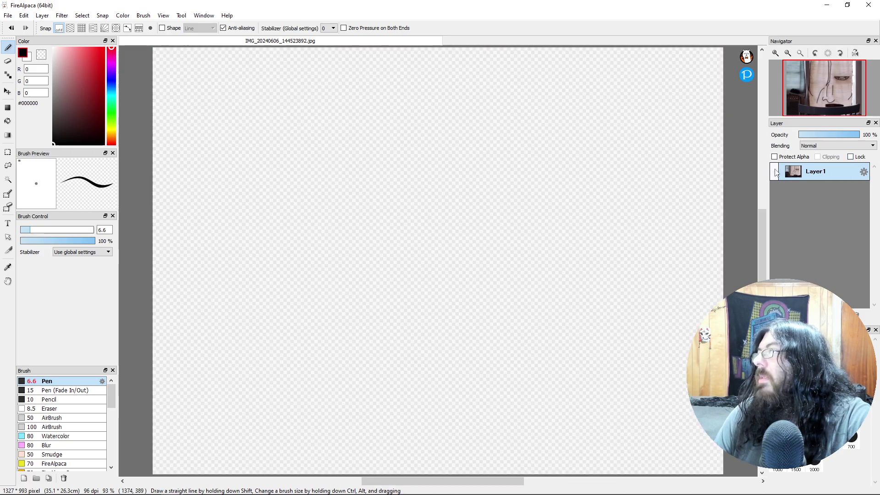
pyautogui.click(775, 171)
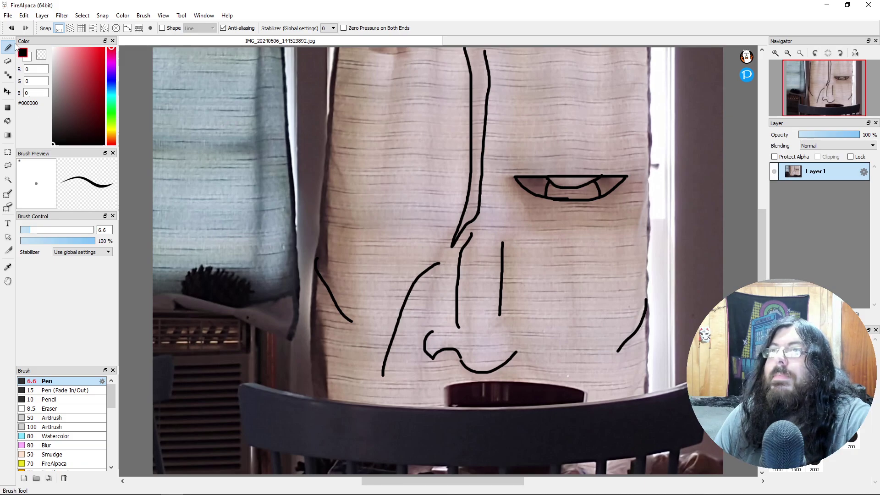
pyautogui.moveTo(64, 231); pyautogui.dragTo(53, 232)
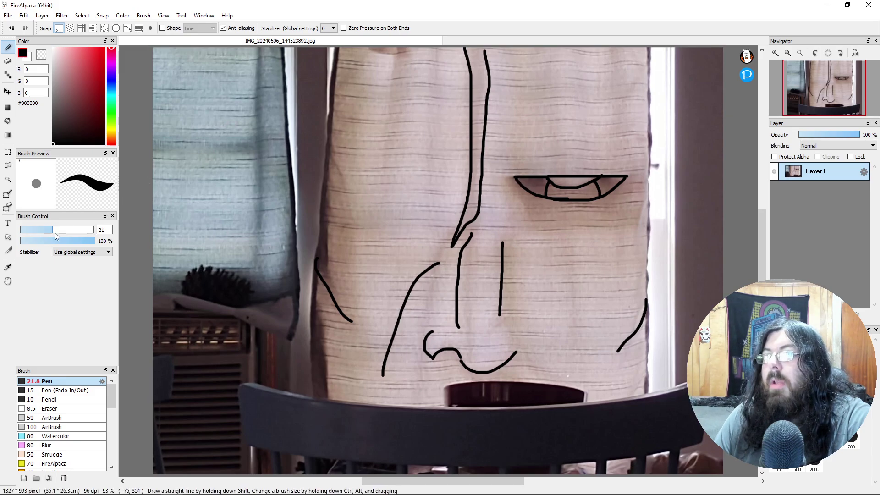
pyautogui.moveTo(55, 234); pyautogui.dragTo(51, 232)
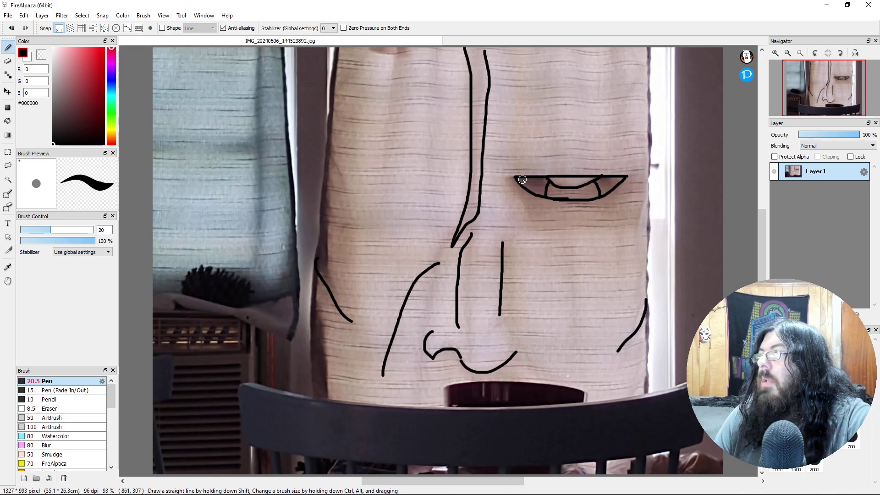
pyautogui.moveTo(523, 179); pyautogui.dragTo(539, 192)
# - At 600% zoom, blacken the pink gaps in the eye corner and under the top lid
pyautogui.scroll(4, 538, 193)
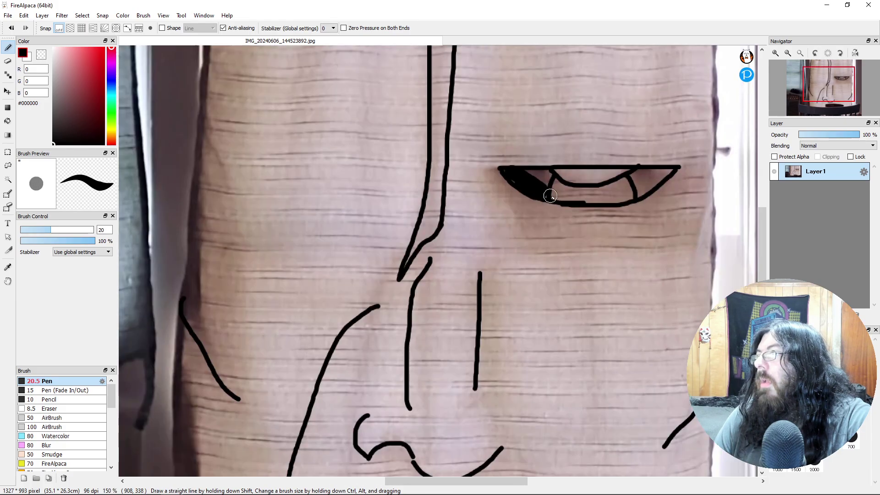
pyautogui.scroll(4, 557, 197)
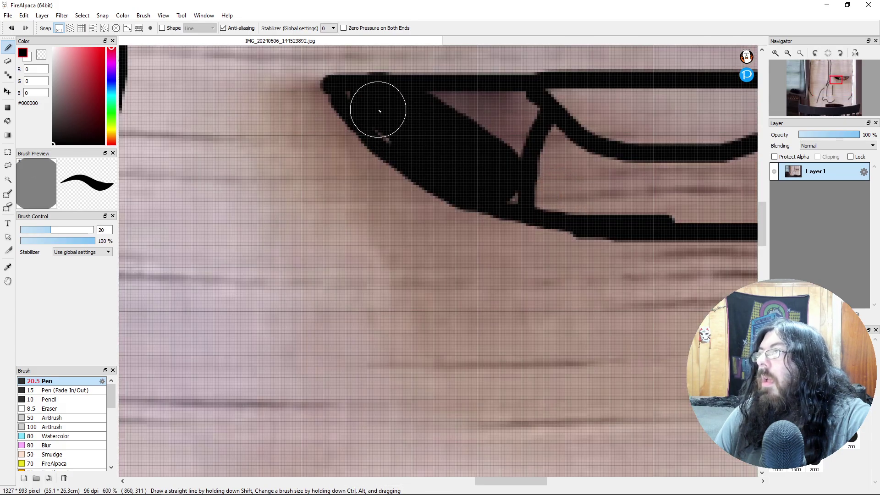
pyautogui.moveTo(478, 169)
pyautogui.mouseDown()
pyautogui.moveTo(497, 183)
pyautogui.moveTo(526, 117)
pyautogui.moveTo(384, 115)
pyautogui.moveTo(370, 111)
pyautogui.moveTo(374, 98)
pyautogui.mouseUp()
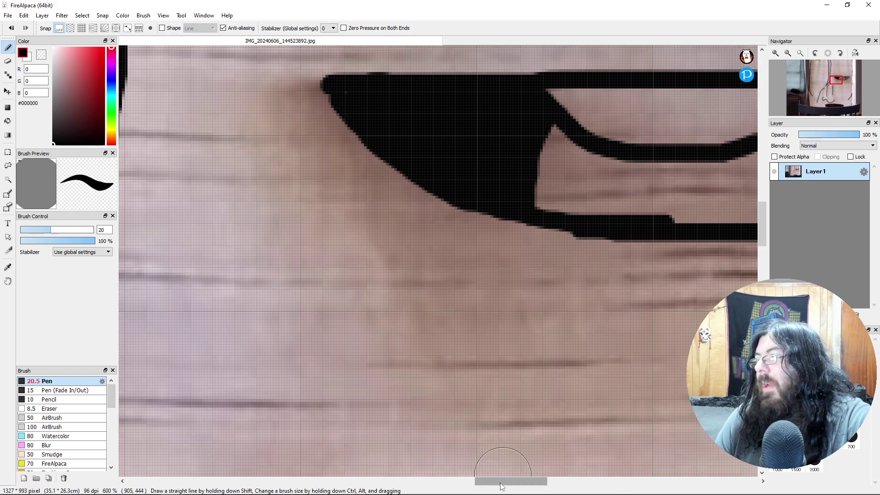
pyautogui.moveTo(503, 483); pyautogui.dragTo(547, 485)
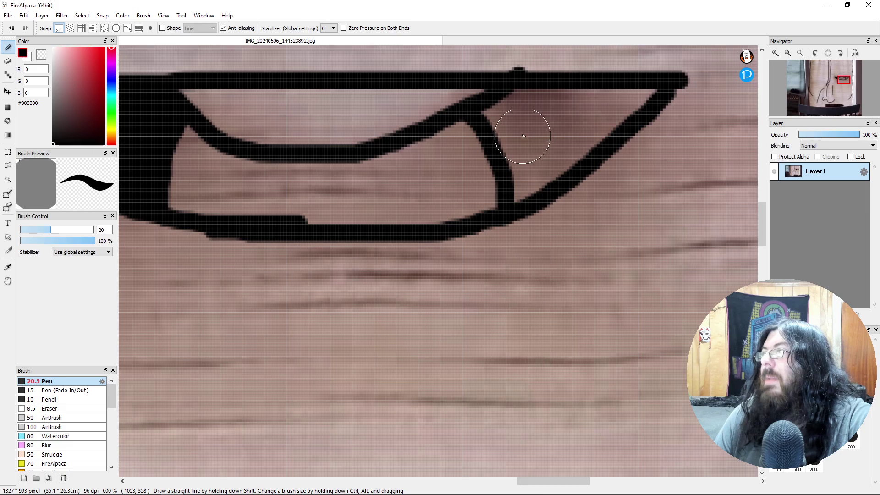
pyautogui.moveTo(511, 118)
pyautogui.mouseDown()
pyautogui.moveTo(635, 98)
pyautogui.moveTo(534, 165)
pyautogui.moveTo(527, 181)
pyautogui.moveTo(518, 142)
pyautogui.moveTo(518, 170)
pyautogui.mouseUp()
pyautogui.scroll(-4, 354, 311)
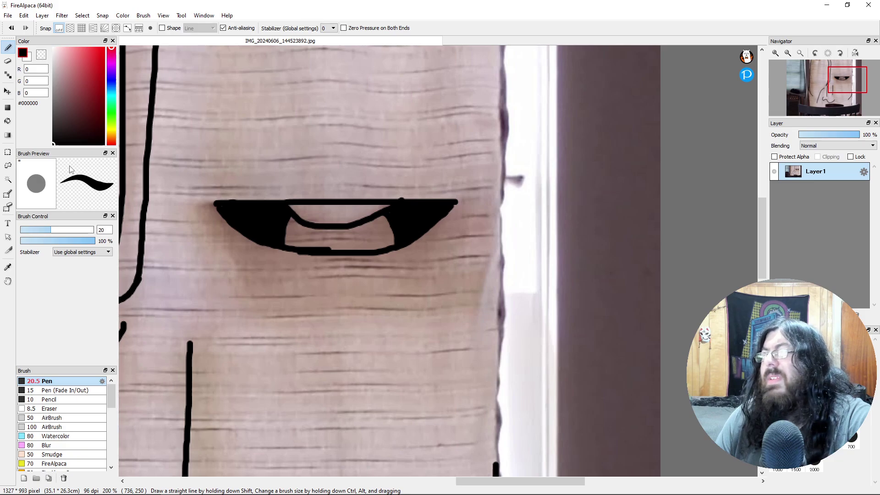
# - Choose light grey #C9C9C9 and add a new layer for the eye fill
pyautogui.click(26, 58)
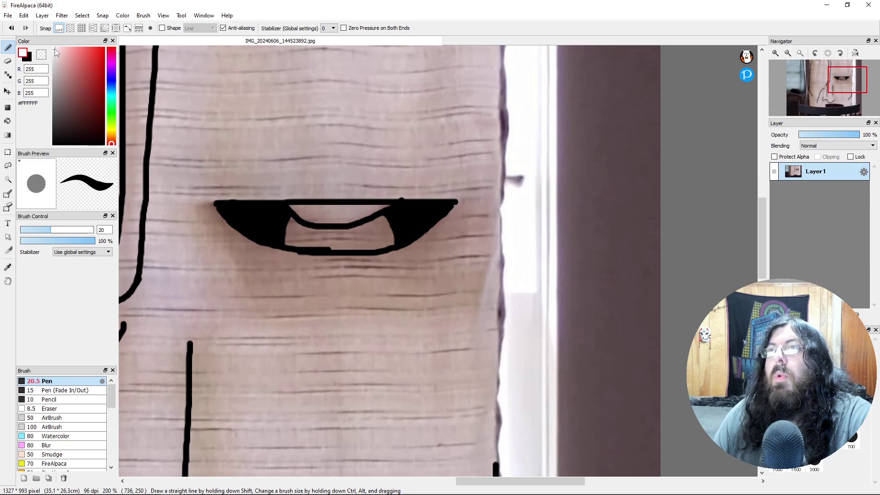
pyautogui.moveTo(55, 53)
pyautogui.mouseDown()
pyautogui.moveTo(51, 75)
pyautogui.moveTo(50, 68)
pyautogui.mouseUp()
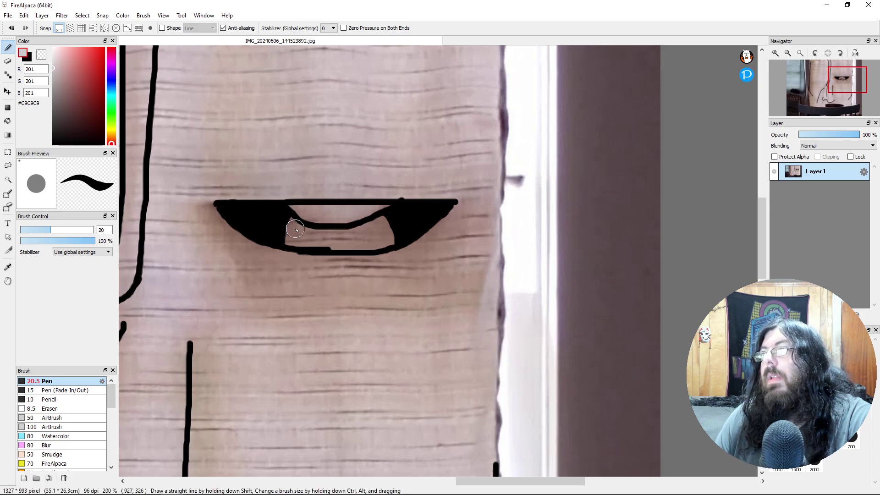
pyautogui.moveTo(295, 223); pyautogui.dragTo(299, 242)
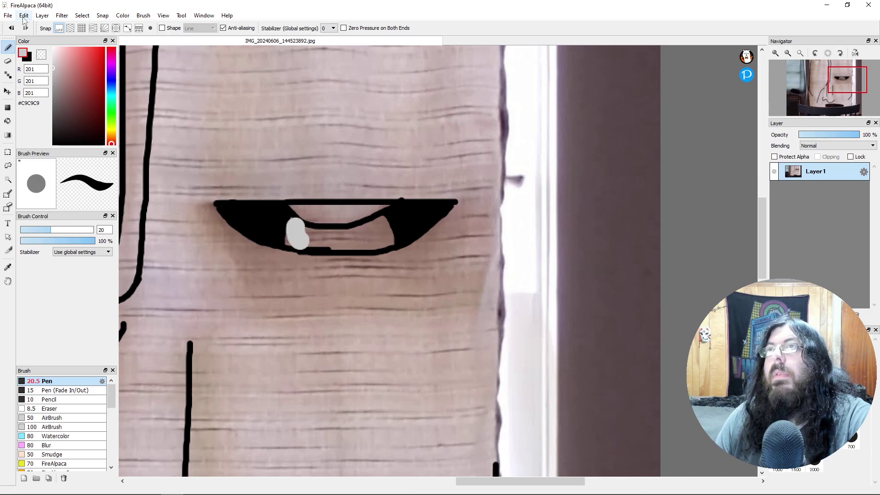
pyautogui.click(12, 28)
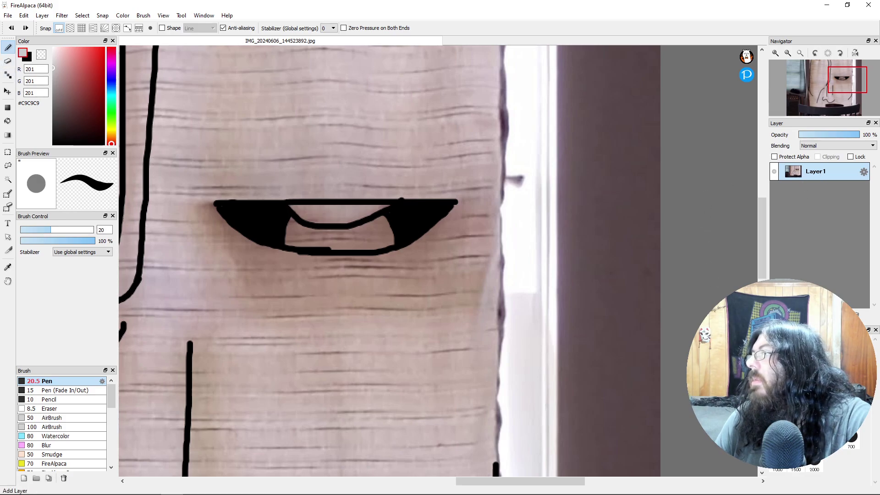
pyautogui.hotkey('ctrl', 'shift', 'n')
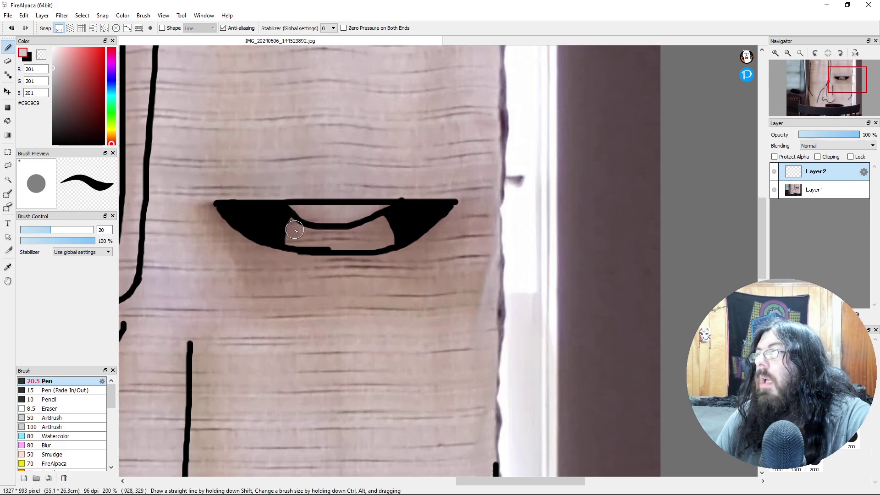
pyautogui.moveTo(291, 228)
pyautogui.mouseDown()
pyautogui.moveTo(321, 240)
pyautogui.moveTo(355, 232)
pyautogui.mouseUp()
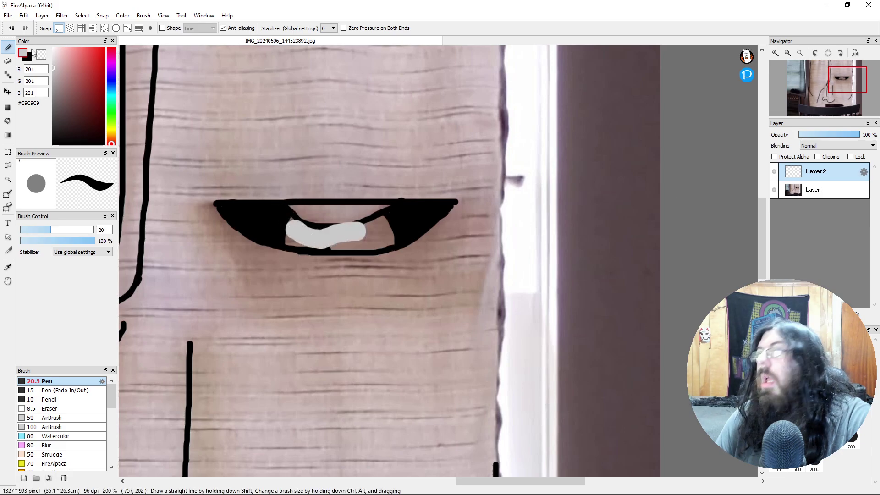
pyautogui.click(11, 28)
# - Arrange the layers so Layer2 sits above Layer1, testing grey strokes along the way
pyautogui.click(807, 196)
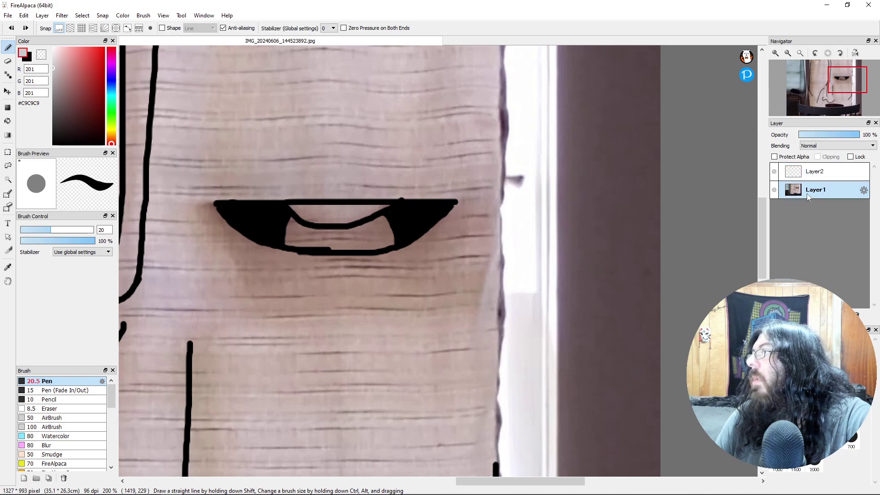
pyautogui.moveTo(807, 173); pyautogui.dragTo(808, 173)
pyautogui.moveTo(391, 227); pyautogui.dragTo(351, 243)
pyautogui.click(11, 28)
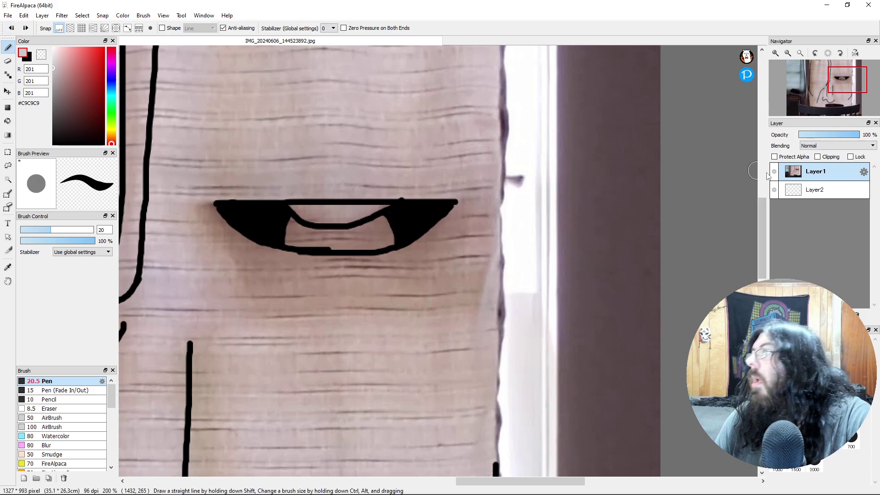
pyautogui.moveTo(817, 196); pyautogui.dragTo(818, 170)
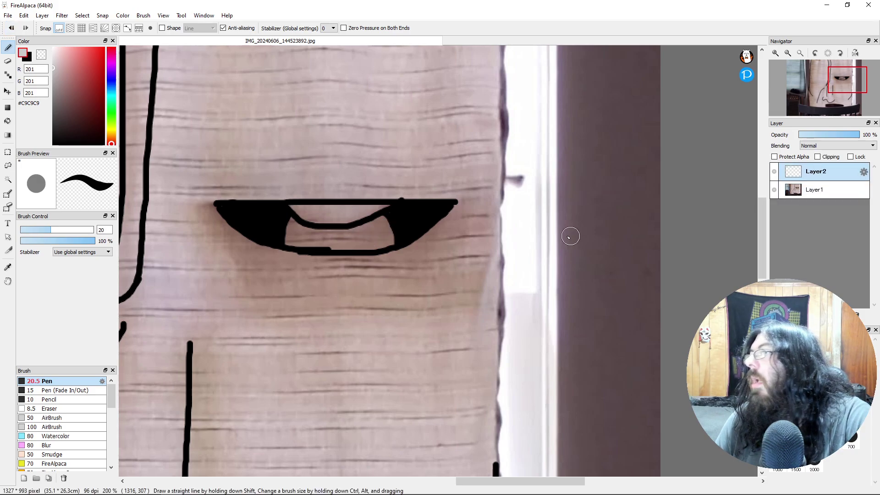
pyautogui.moveTo(360, 233); pyautogui.dragTo(394, 233)
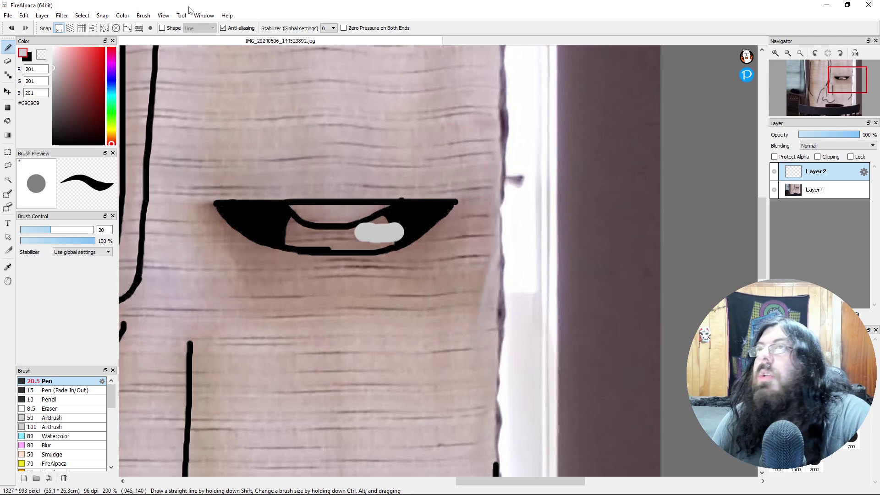
pyautogui.click(11, 28)
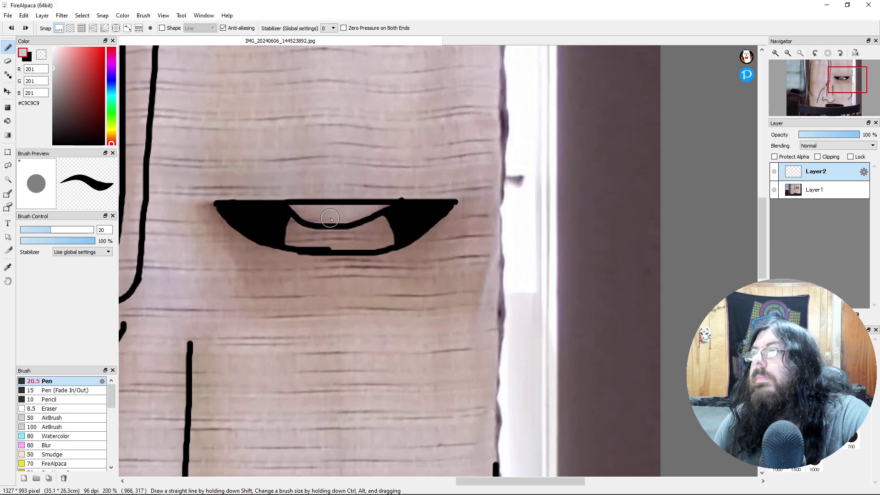
# - Paint the eye's interior light grey at size 15, refining edges at sizes 10 and 3.2
pyautogui.scroll(1, 284, 237)
pyautogui.scroll(2, 284, 236)
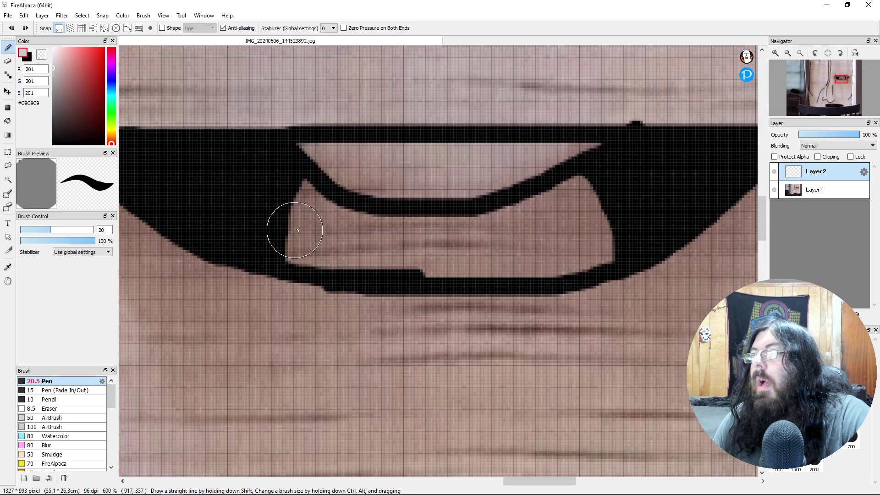
pyautogui.moveTo(44, 233); pyautogui.dragTo(42, 233)
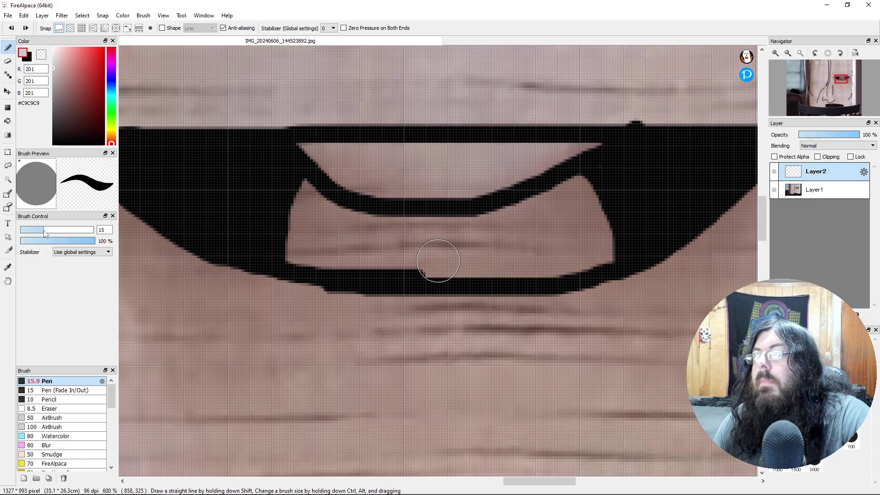
pyautogui.moveTo(311, 218)
pyautogui.mouseDown()
pyautogui.moveTo(454, 237)
pyautogui.moveTo(506, 228)
pyautogui.moveTo(574, 196)
pyautogui.moveTo(595, 248)
pyautogui.moveTo(590, 236)
pyautogui.moveTo(568, 250)
pyautogui.mouseUp()
pyautogui.moveTo(322, 239)
pyautogui.mouseDown()
pyautogui.moveTo(304, 239)
pyautogui.moveTo(303, 250)
pyautogui.moveTo(304, 216)
pyautogui.moveTo(316, 236)
pyautogui.moveTo(413, 251)
pyautogui.moveTo(315, 250)
pyautogui.moveTo(362, 255)
pyautogui.moveTo(571, 256)
pyautogui.moveTo(583, 244)
pyautogui.moveTo(560, 232)
pyautogui.moveTo(436, 250)
pyautogui.mouseUp()
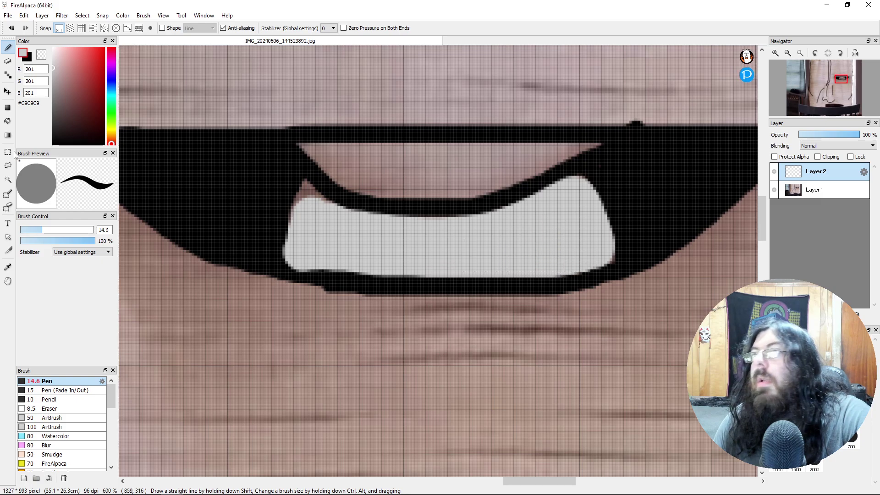
pyautogui.moveTo(40, 229); pyautogui.dragTo(35, 230)
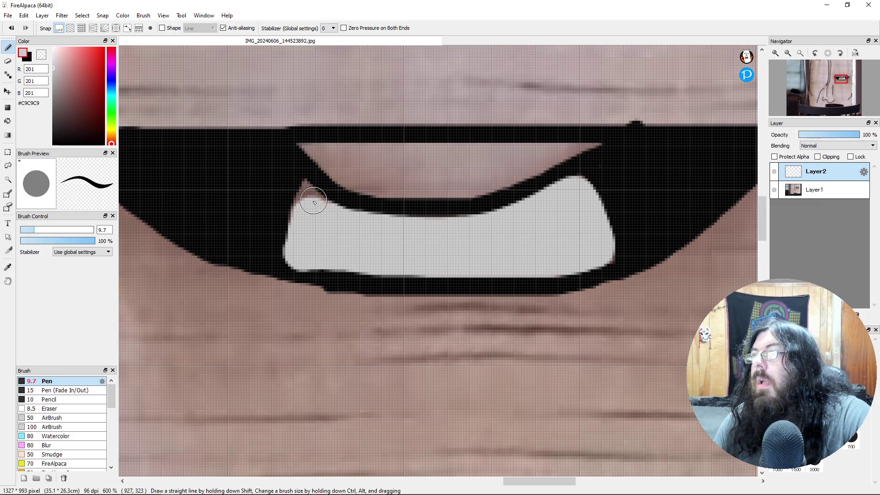
pyautogui.moveTo(304, 197); pyautogui.dragTo(309, 213)
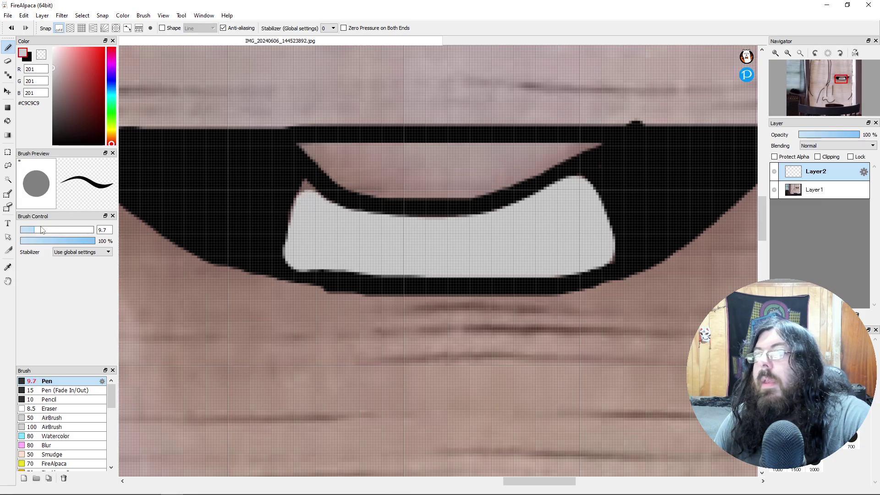
pyautogui.moveTo(37, 231); pyautogui.dragTo(23, 231)
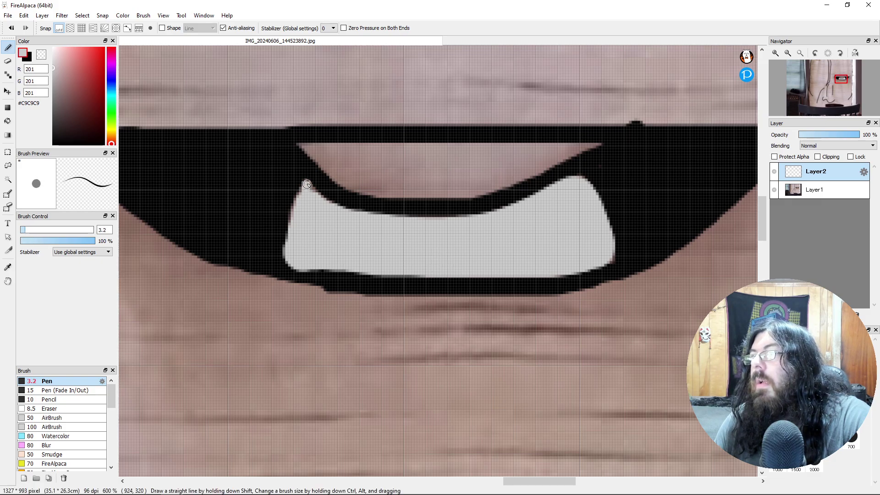
pyautogui.moveTo(309, 192)
pyautogui.mouseDown()
pyautogui.moveTo(302, 183)
pyautogui.moveTo(293, 235)
pyautogui.mouseUp()
# - Switch the colour back to black and enlarge the Pen to about 22
pyautogui.scroll(-6, 466, 426)
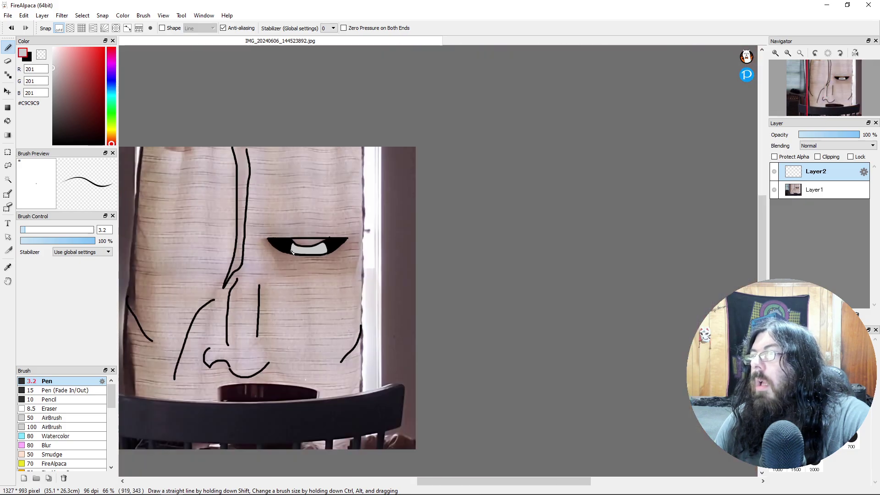
pyautogui.moveTo(465, 481); pyautogui.dragTo(398, 480)
pyautogui.scroll(4, 426, 476)
pyautogui.scroll(-1, 403, 479)
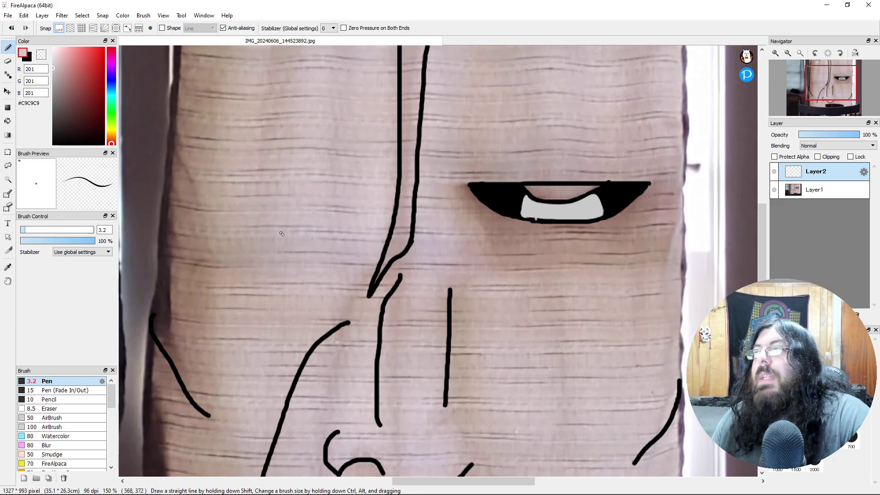
pyautogui.scroll(-2, 282, 234)
pyautogui.click(29, 57)
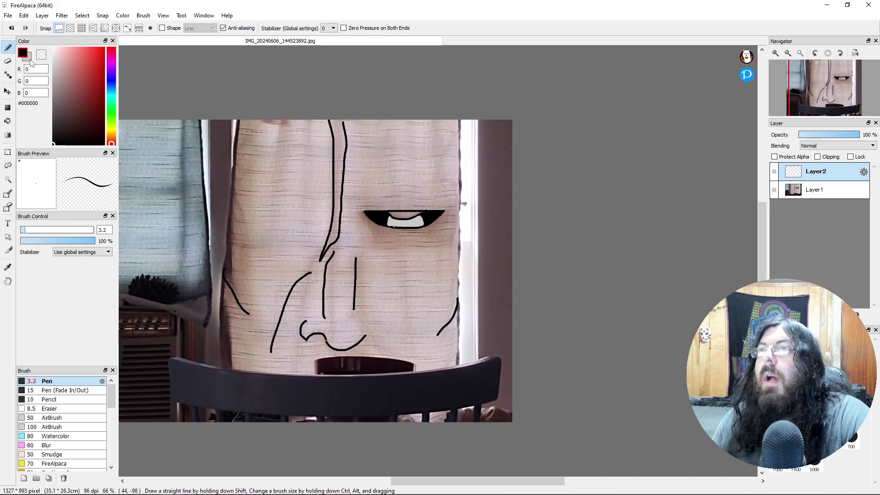
pyautogui.moveTo(36, 230); pyautogui.dragTo(46, 230)
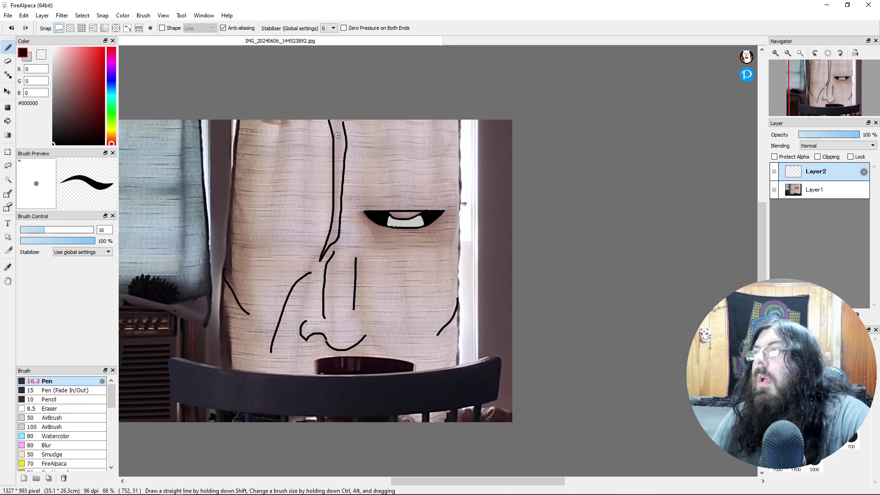
pyautogui.scroll(3, 337, 120)
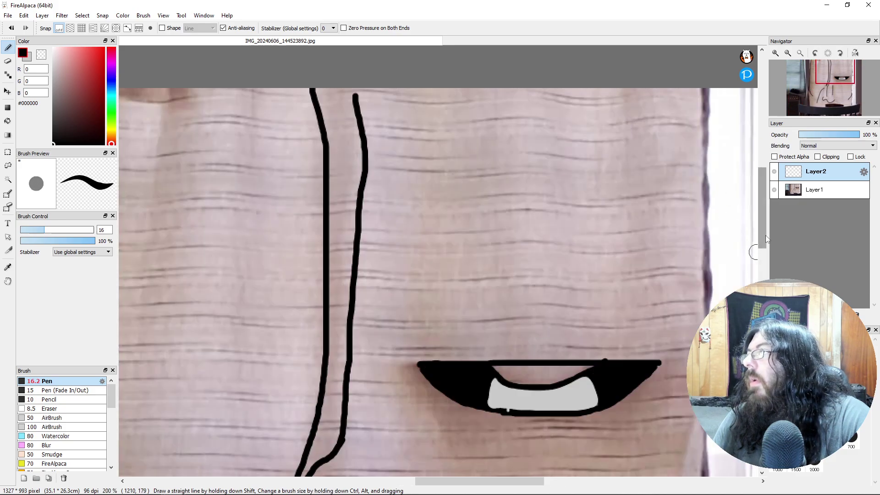
pyautogui.moveTo(765, 235); pyautogui.dragTo(765, 251)
pyautogui.scroll(-2, 483, 174)
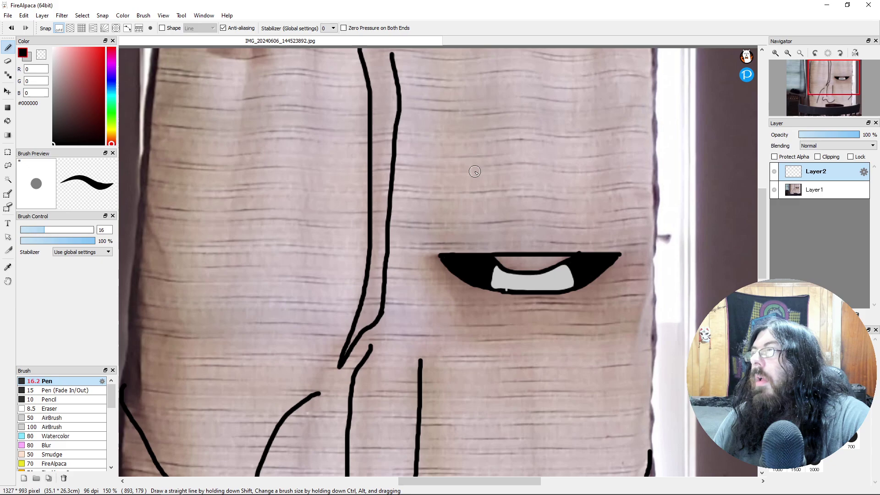
pyautogui.moveTo(44, 230); pyautogui.dragTo(54, 230)
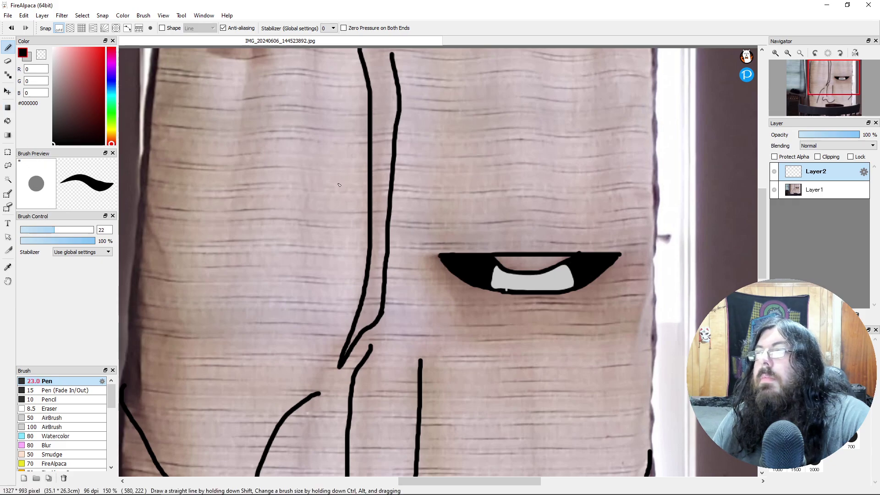
# - Paint a thick black hair strand from the top of the face down toward the nose
pyautogui.moveTo(365, 55)
pyautogui.mouseDown()
pyautogui.moveTo(375, 89)
pyautogui.moveTo(382, 92)
pyautogui.moveTo(377, 53)
pyautogui.moveTo(387, 64)
pyautogui.moveTo(389, 128)
pyautogui.mouseUp()
pyautogui.moveTo(376, 99); pyautogui.dragTo(377, 143)
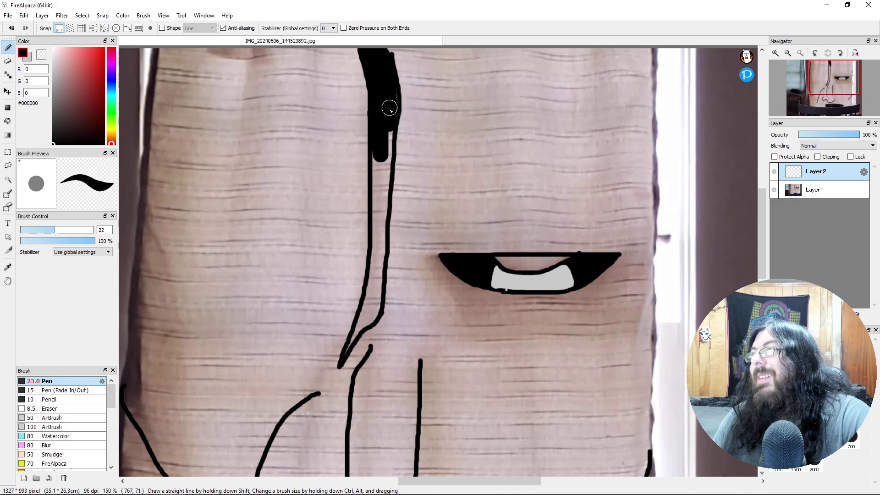
pyautogui.moveTo(388, 108)
pyautogui.mouseDown()
pyautogui.moveTo(380, 177)
pyautogui.moveTo(380, 156)
pyautogui.moveTo(382, 308)
pyautogui.moveTo(352, 358)
pyautogui.moveTo(335, 368)
pyautogui.moveTo(368, 303)
pyautogui.moveTo(384, 51)
pyautogui.moveTo(401, 151)
pyautogui.moveTo(391, 269)
pyautogui.moveTo(352, 363)
pyautogui.mouseUp()
pyautogui.scroll(-1, 413, 292)
pyautogui.scroll(-1, 412, 291)
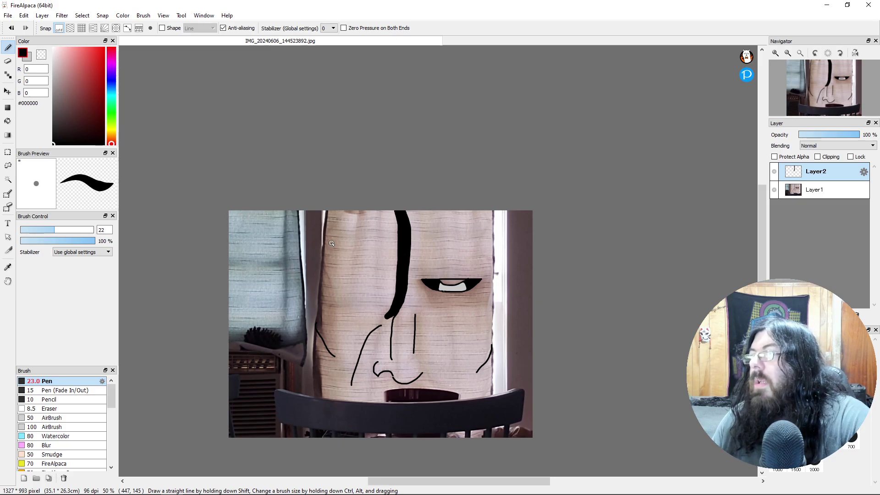
# - Redraw the left-edge hair line at Pen size 18 after undoing a stray stroke
pyautogui.moveTo(301, 215); pyautogui.dragTo(304, 364)
pyautogui.click(12, 28)
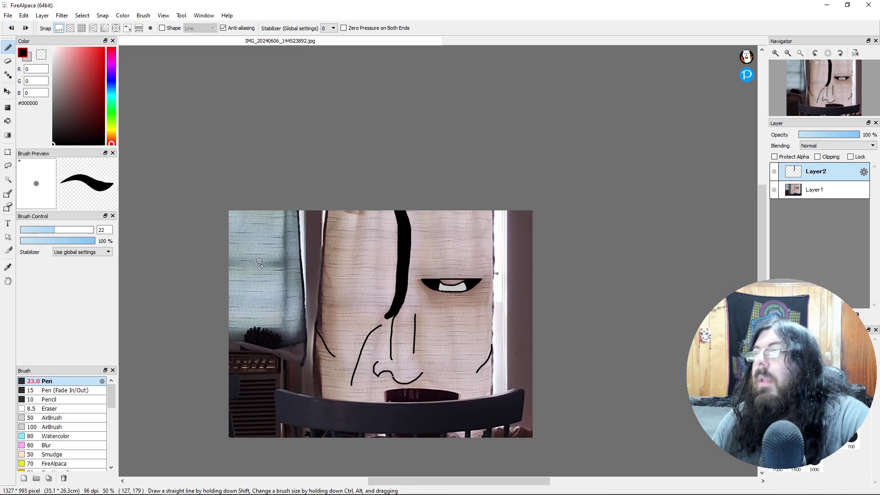
pyautogui.moveTo(50, 235); pyautogui.dragTo(46, 234)
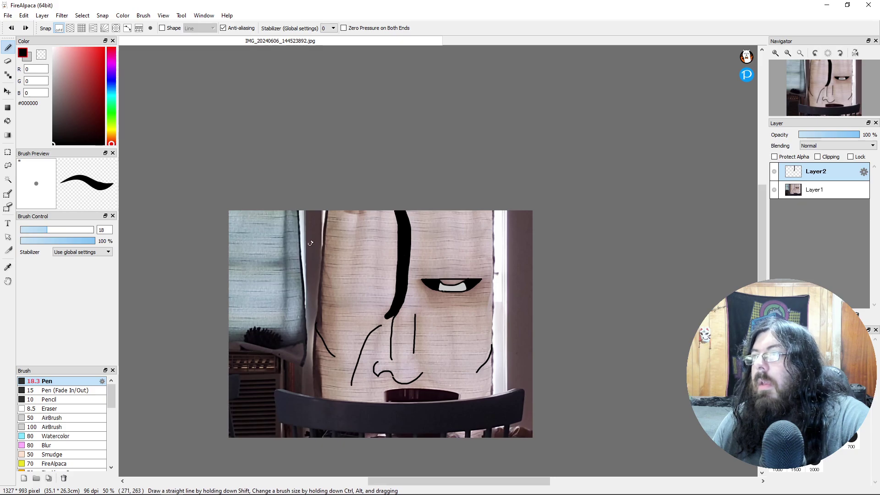
pyautogui.moveTo(306, 233)
pyautogui.mouseDown()
pyautogui.moveTo(316, 333)
pyautogui.moveTo(328, 219)
pyautogui.mouseUp()
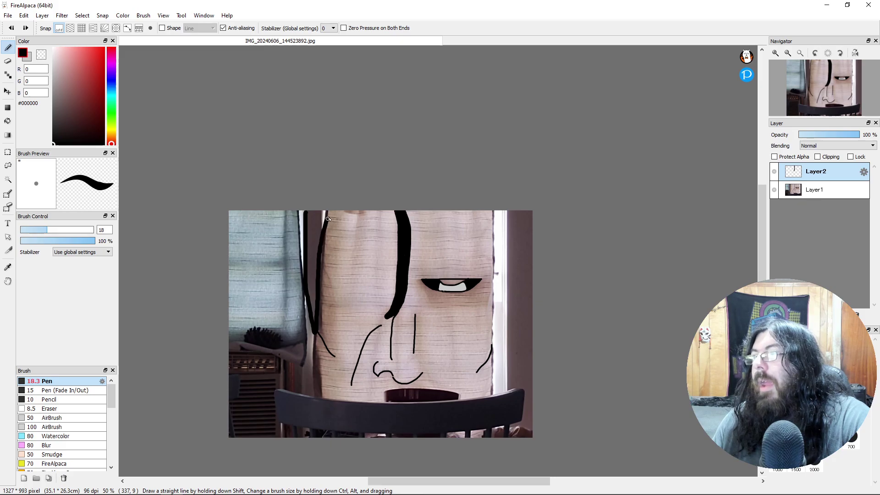
pyautogui.click(490, 212)
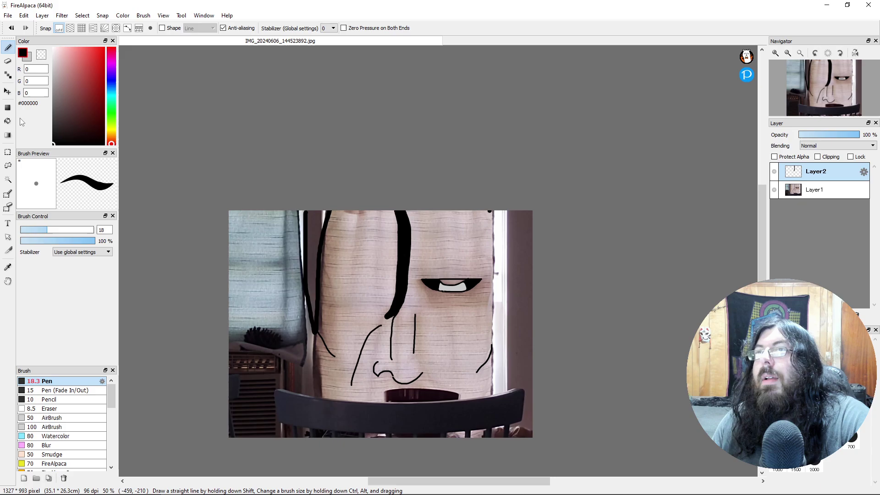
# - Enlarge the Pen to 39 and paint thick hair across the face's top-left corner
pyautogui.moveTo(60, 231); pyautogui.dragTo(68, 230)
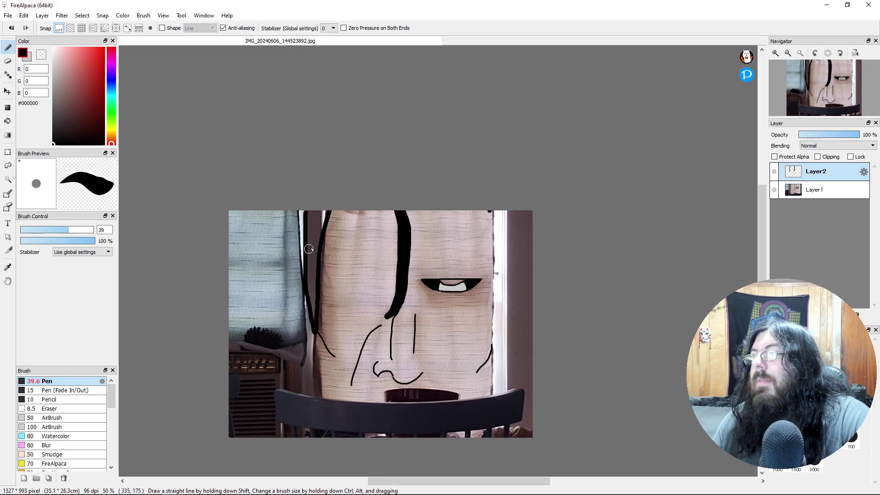
pyautogui.moveTo(310, 213)
pyautogui.mouseDown()
pyautogui.moveTo(324, 215)
pyautogui.moveTo(316, 326)
pyautogui.mouseUp()
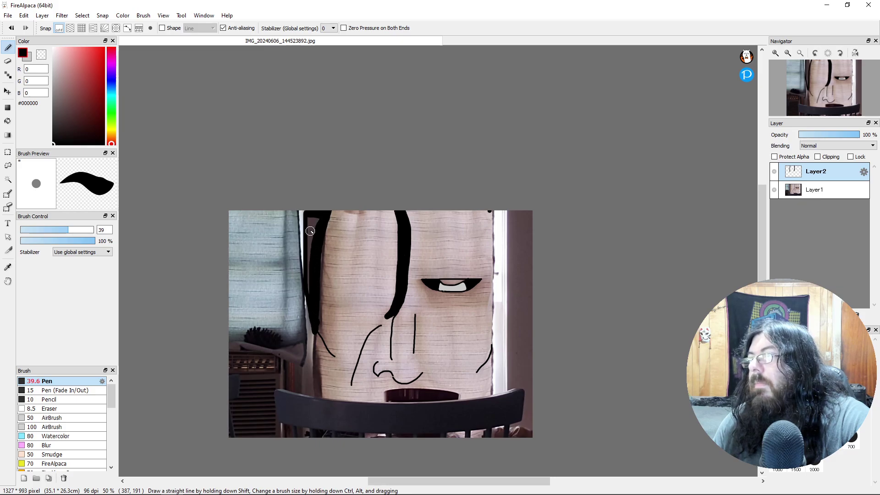
pyautogui.moveTo(310, 231)
pyautogui.mouseDown()
pyautogui.moveTo(307, 217)
pyautogui.moveTo(320, 217)
pyautogui.moveTo(312, 303)
pyautogui.mouseUp()
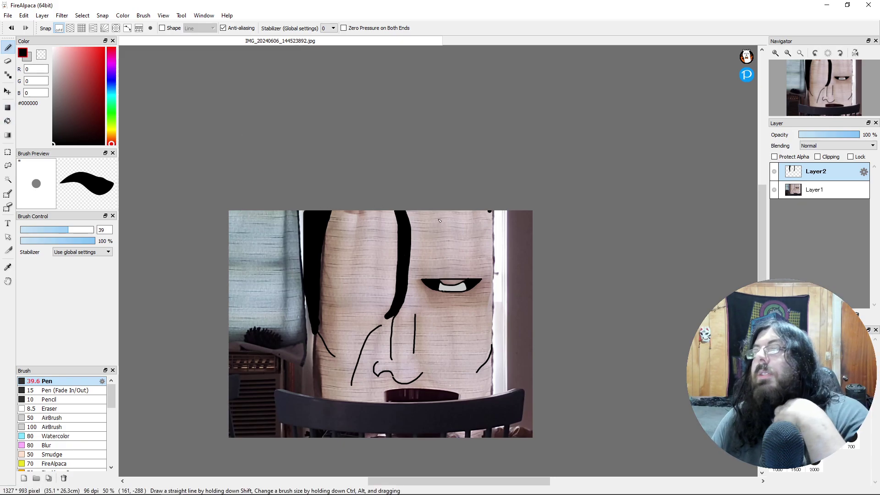
pyautogui.scroll(4, 458, 238)
pyautogui.scroll(-1, 456, 288)
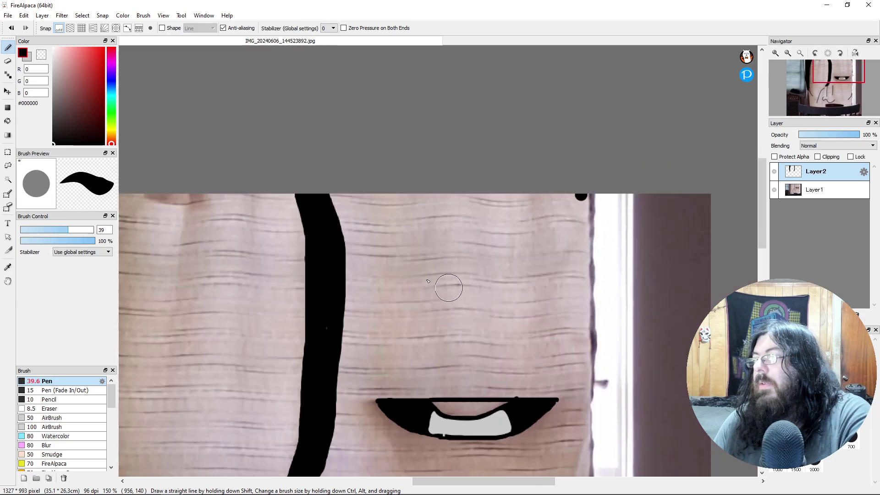
# - Set the colour to pure white and try a Bucket fill on the eye, undoing the wrong fill
pyautogui.click(30, 57)
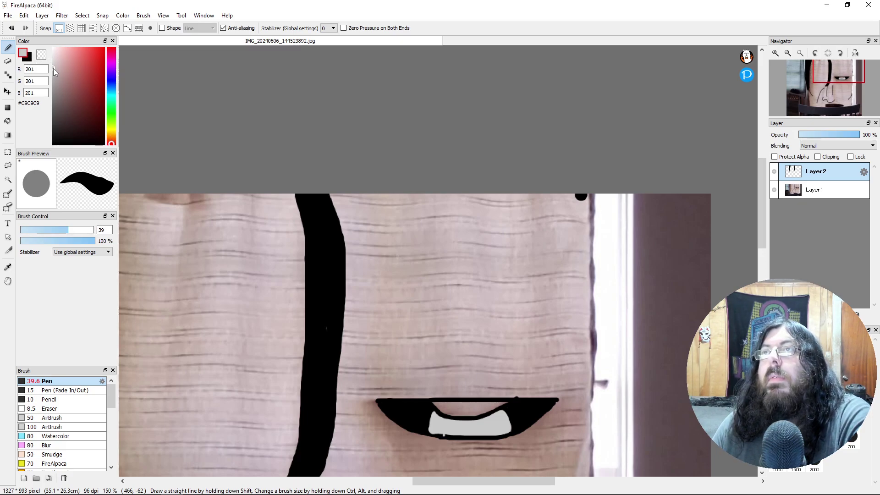
pyautogui.moveTo(53, 68); pyautogui.dragTo(44, 48)
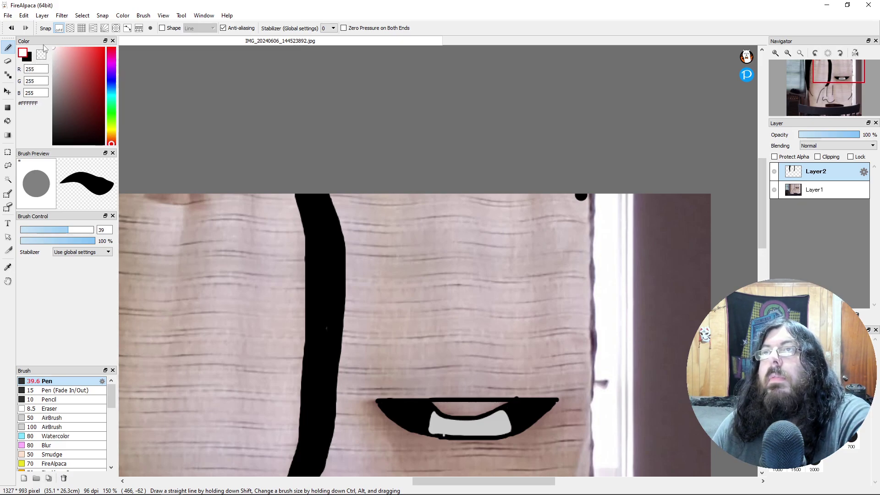
pyautogui.click(7, 121)
pyautogui.click(419, 413)
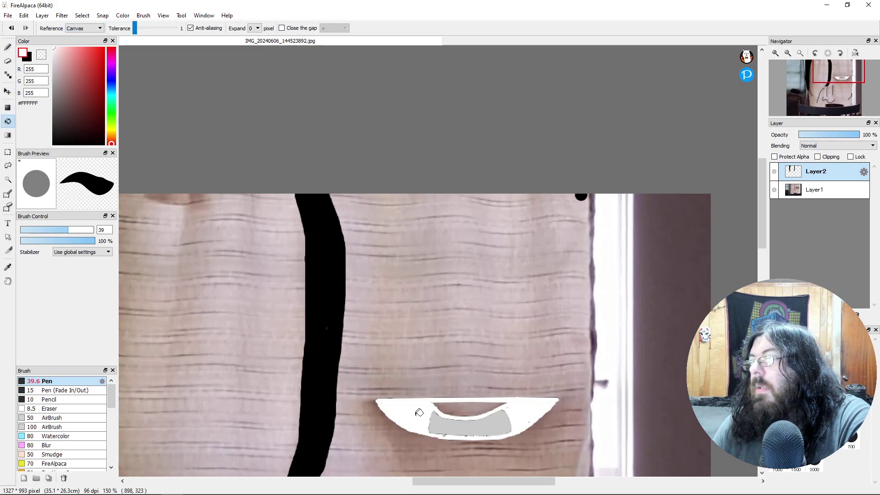
pyautogui.click(14, 28)
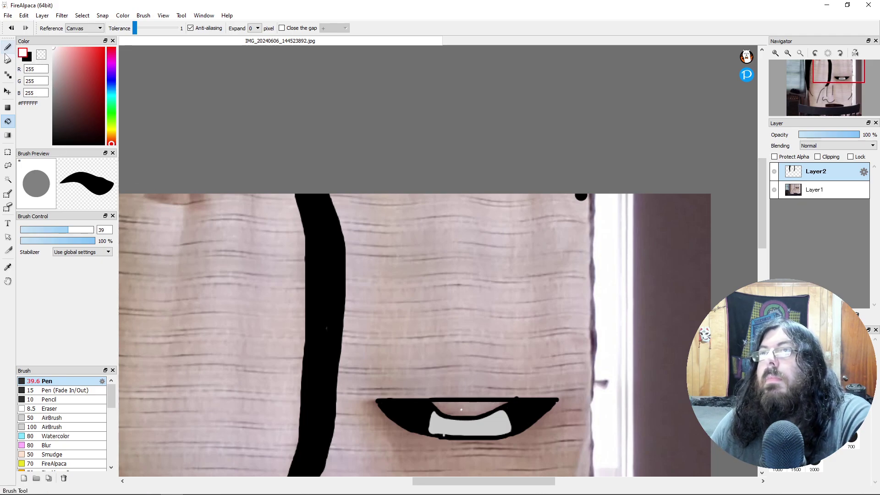
pyautogui.scroll(2, 466, 354)
pyautogui.scroll(-5, 387, 344)
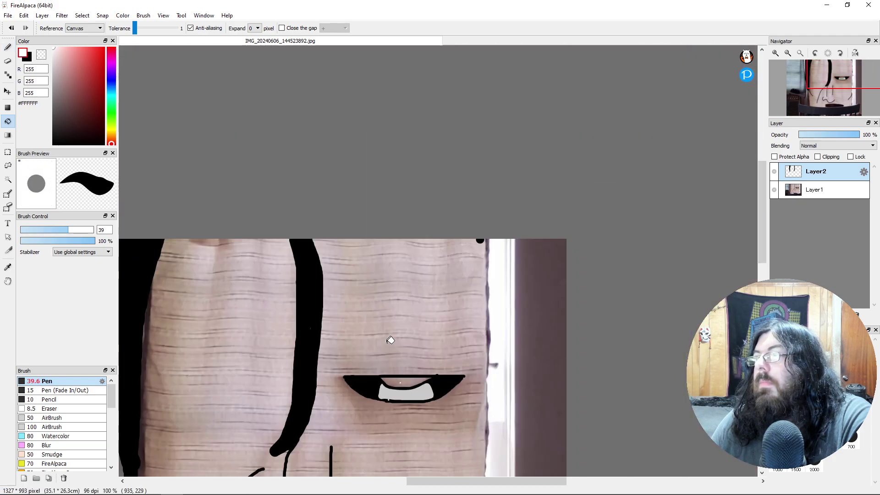
pyautogui.scroll(-2, 390, 340)
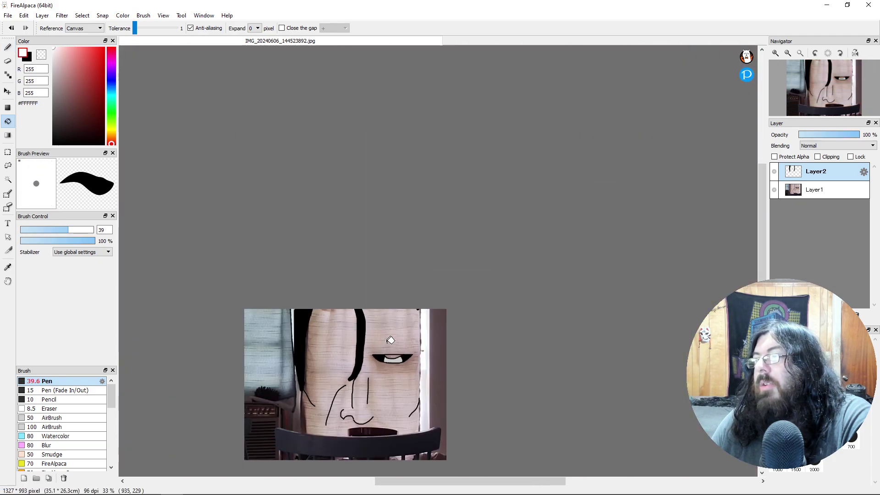
pyautogui.scroll(1, 391, 341)
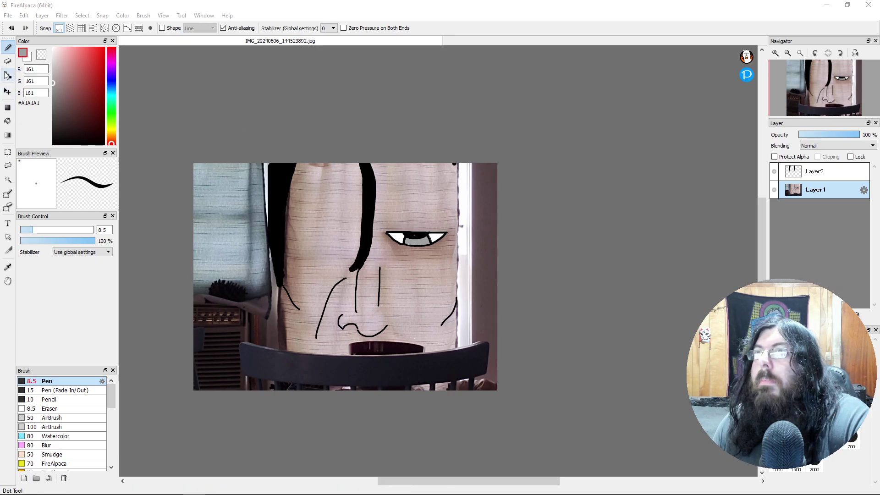
# - In black, draw short lines below both nostrils and bag strokes under the eye's left corner
pyautogui.click(26, 56)
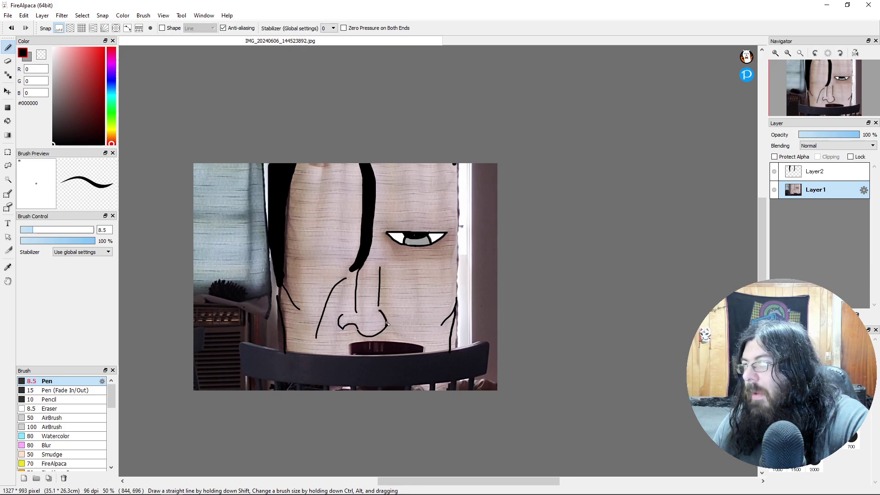
pyautogui.moveTo(387, 324); pyautogui.dragTo(397, 339)
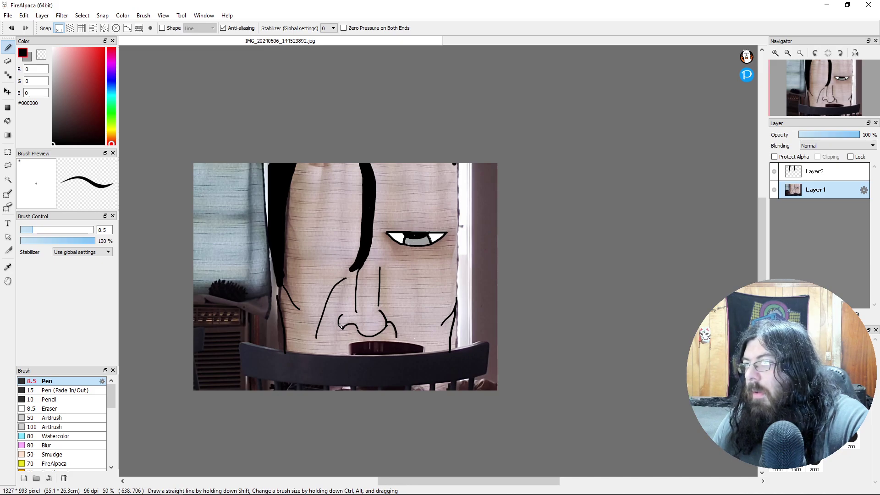
pyautogui.moveTo(340, 326); pyautogui.dragTo(337, 341)
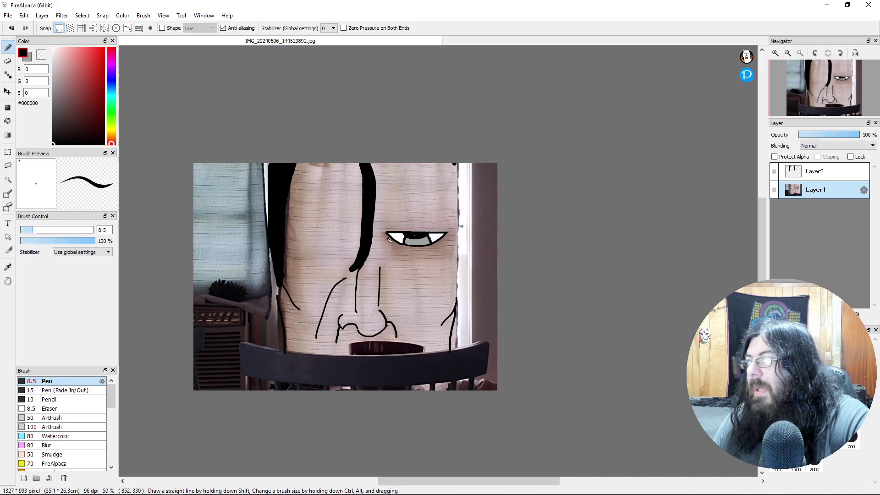
pyautogui.moveTo(397, 258); pyautogui.dragTo(401, 260)
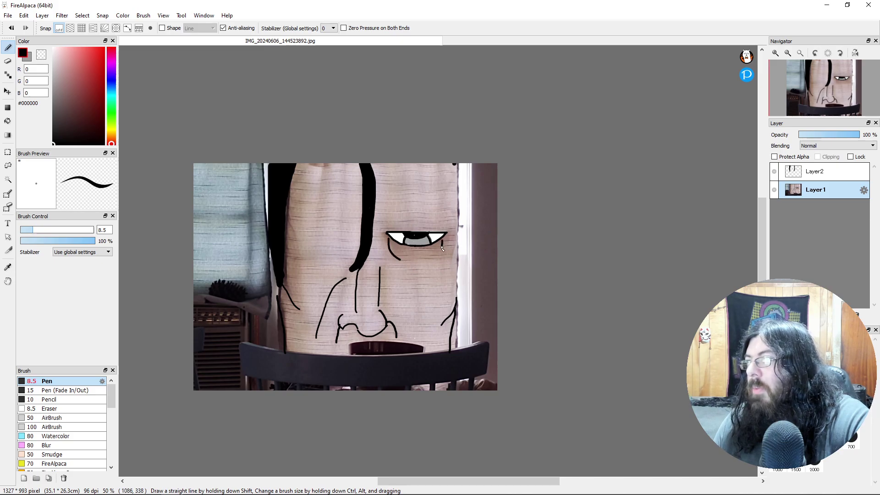
pyautogui.moveTo(395, 245); pyautogui.dragTo(436, 251)
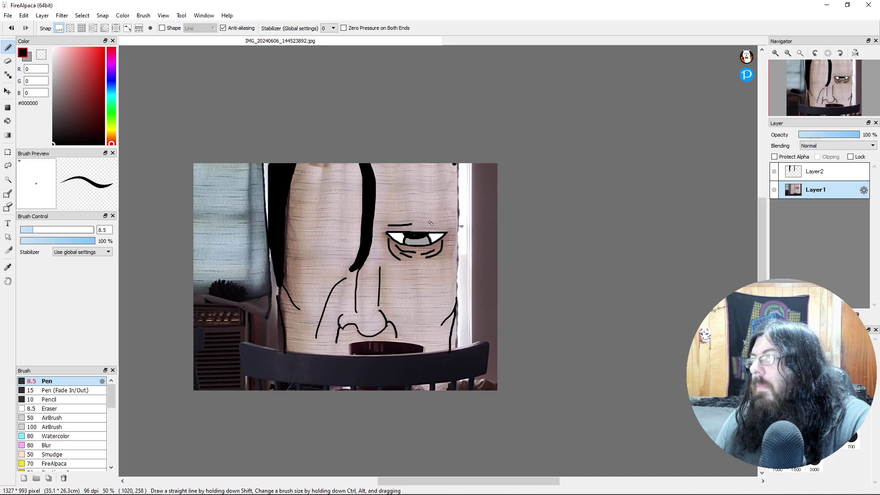
# - Add a short line above the eye's right end, removing stray forehead and nose strokes
pyautogui.moveTo(429, 223); pyautogui.dragTo(445, 227)
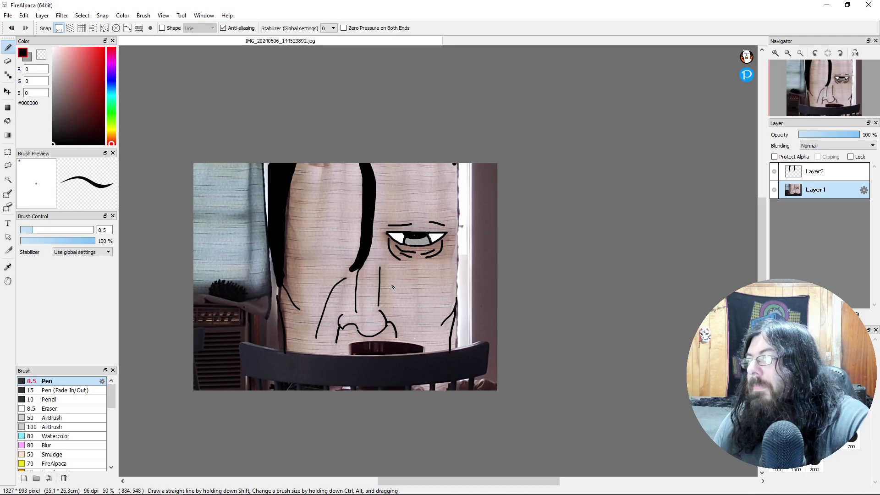
pyautogui.moveTo(384, 281); pyautogui.dragTo(429, 336)
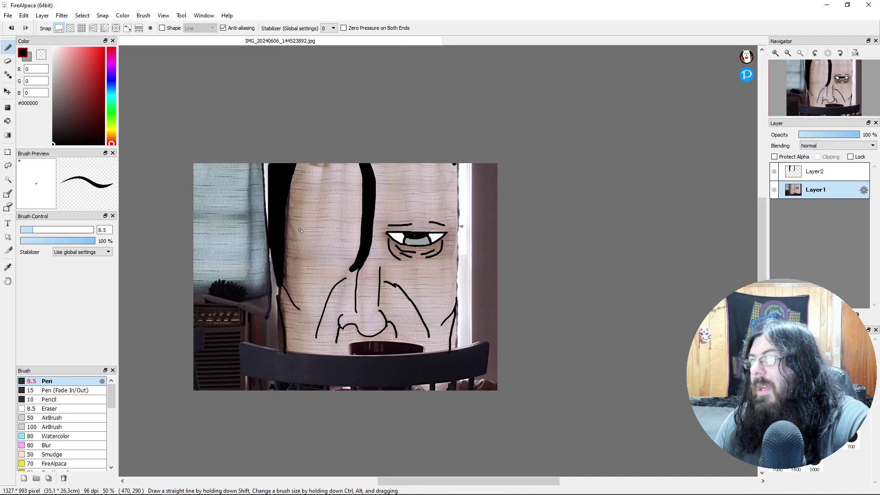
pyautogui.moveTo(294, 229); pyautogui.dragTo(339, 233)
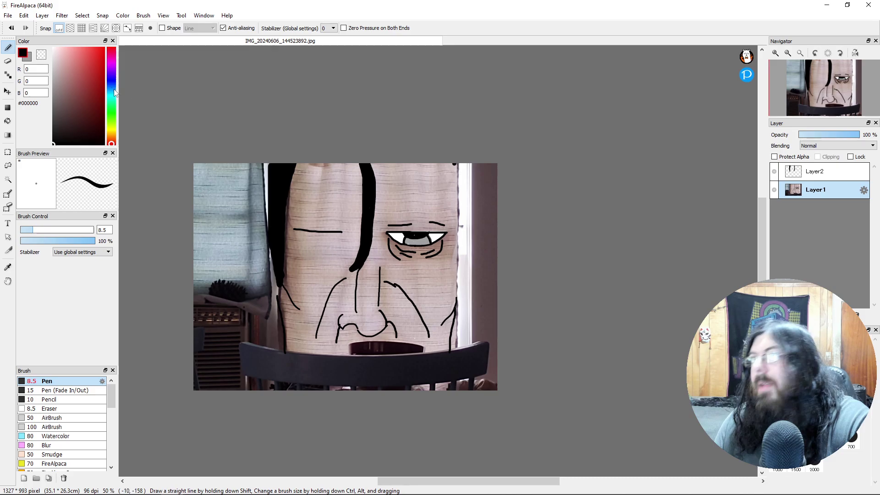
pyautogui.click(11, 28)
pyautogui.click(7, 32)
pyautogui.click(9, 32)
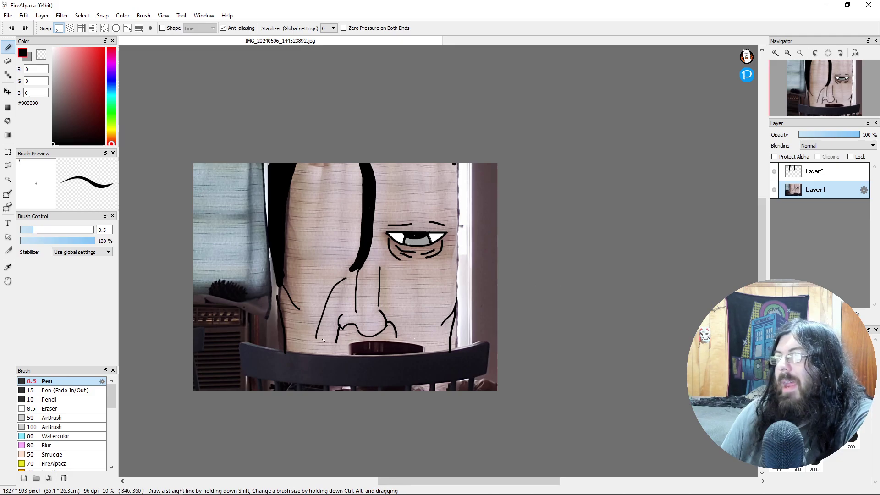
pyautogui.scroll(-1, 395, 322)
pyautogui.scroll(4, 395, 321)
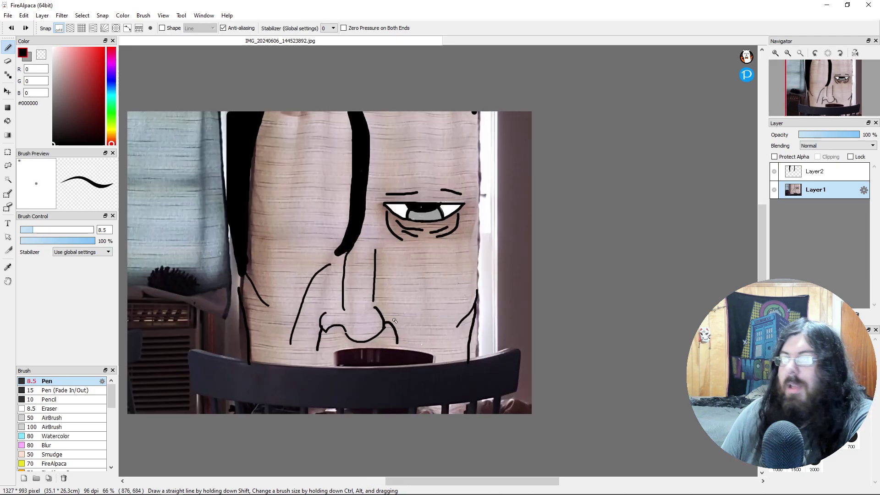
pyautogui.scroll(-1, 395, 321)
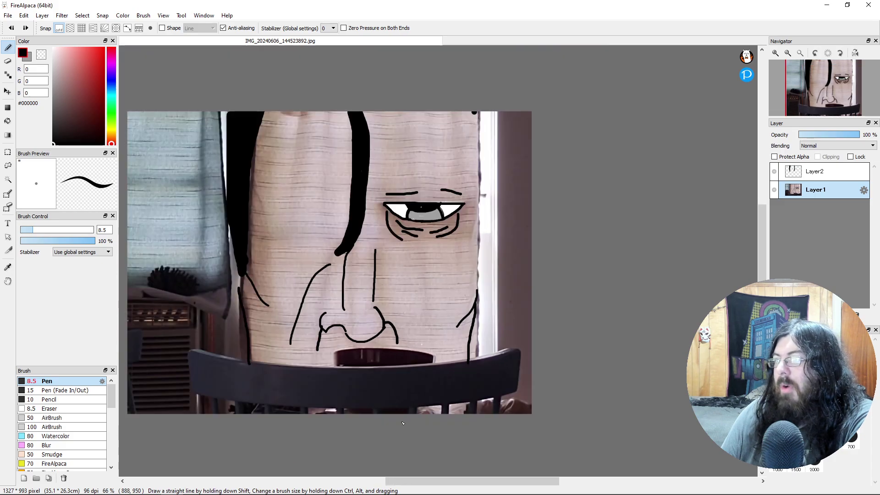
pyautogui.moveTo(413, 482); pyautogui.dragTo(372, 483)
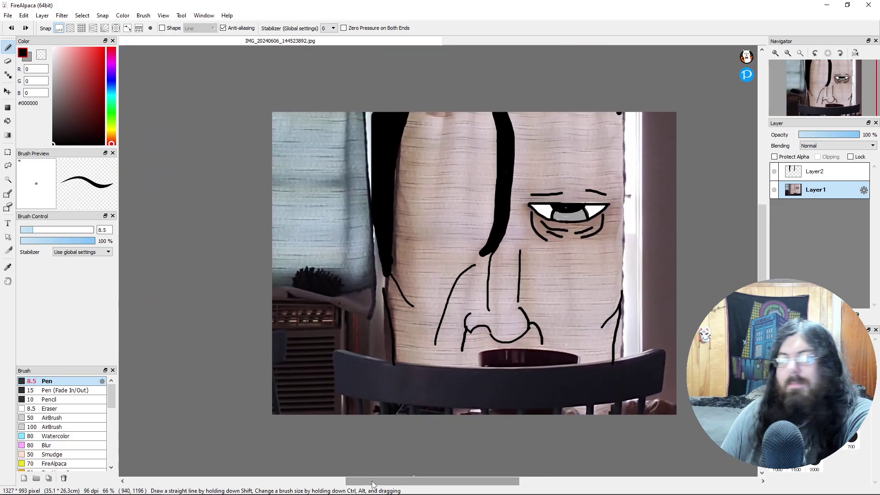